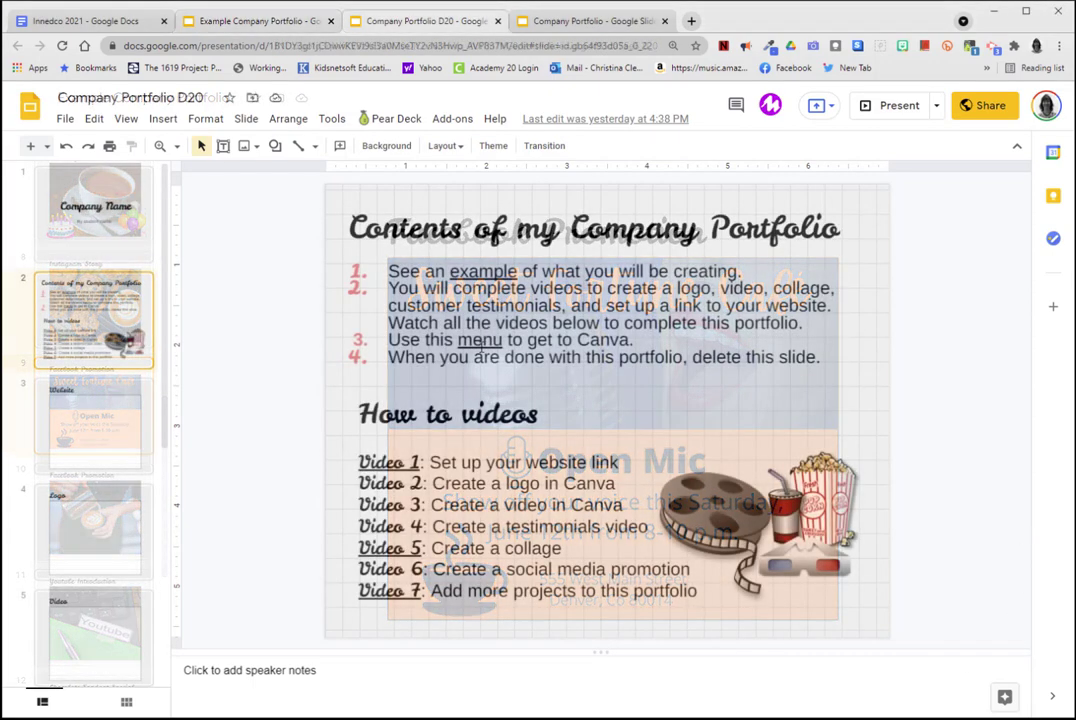
Open the Canva Template document through the "menu" link on the portfolio's contents slide.
left_click(478, 342)
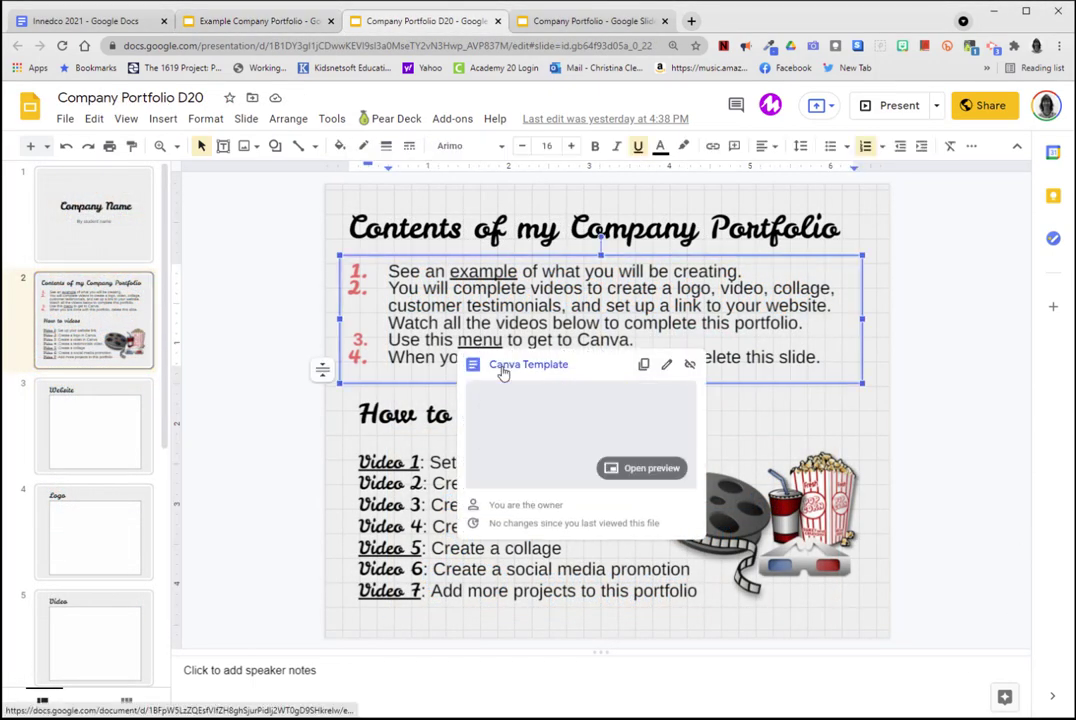
left_click(556, 365)
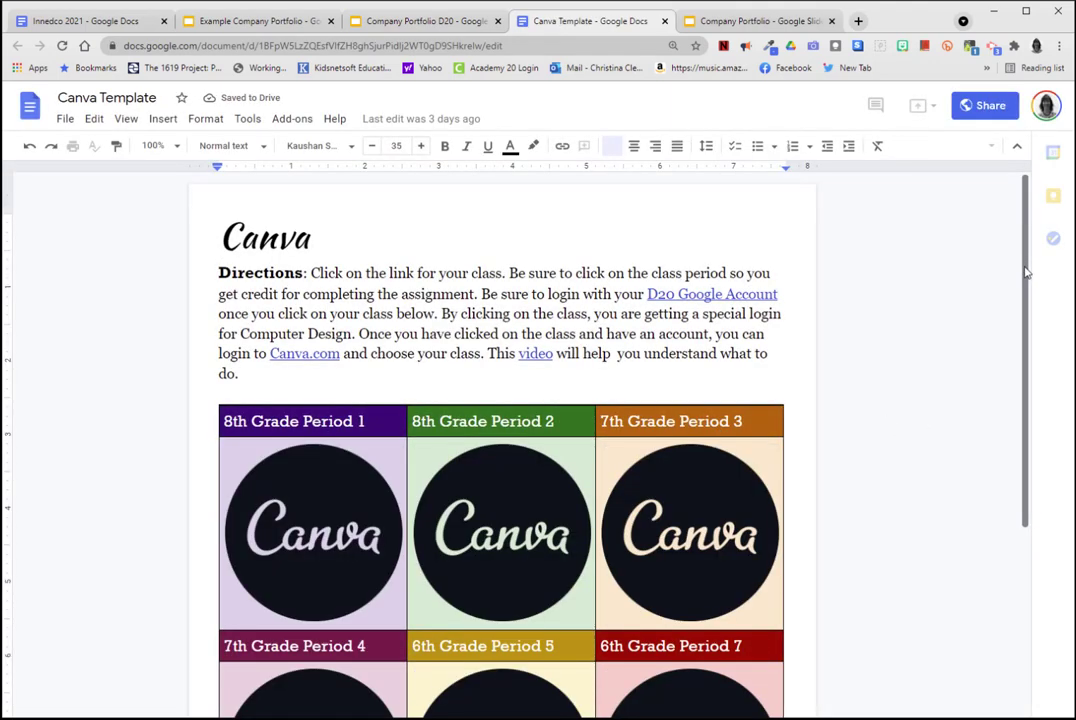
scroll(1022, 280, "down", 2)
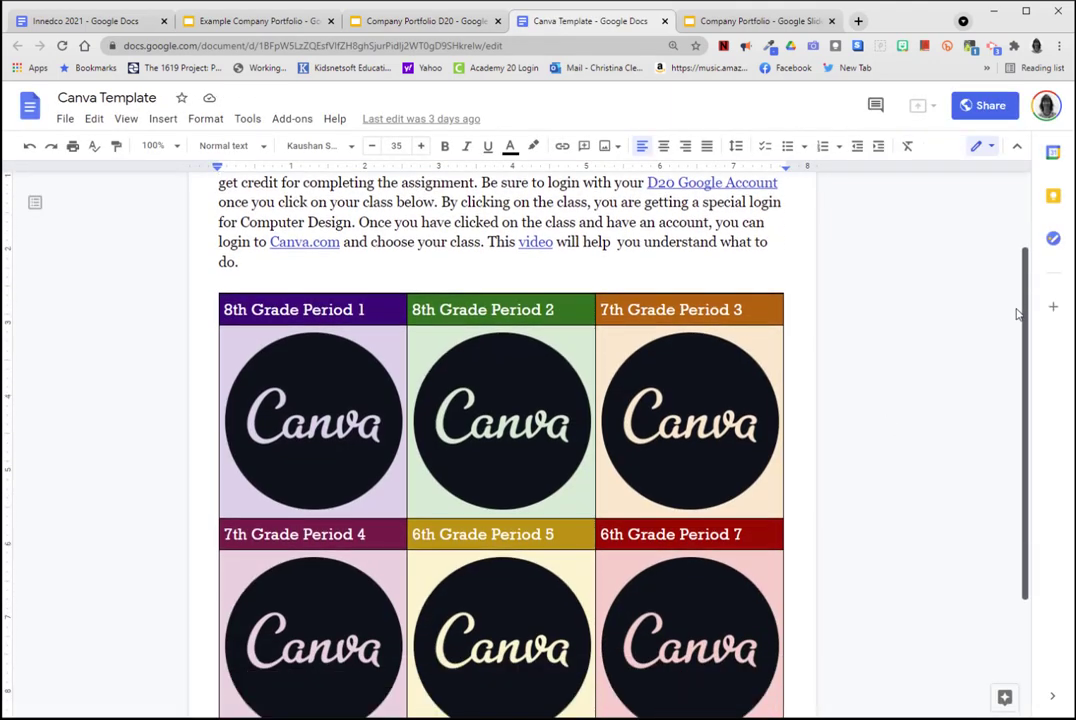
Open Canva's login page from the document's Canva.com link and log in with the staff Google account.
left_click(305, 241)
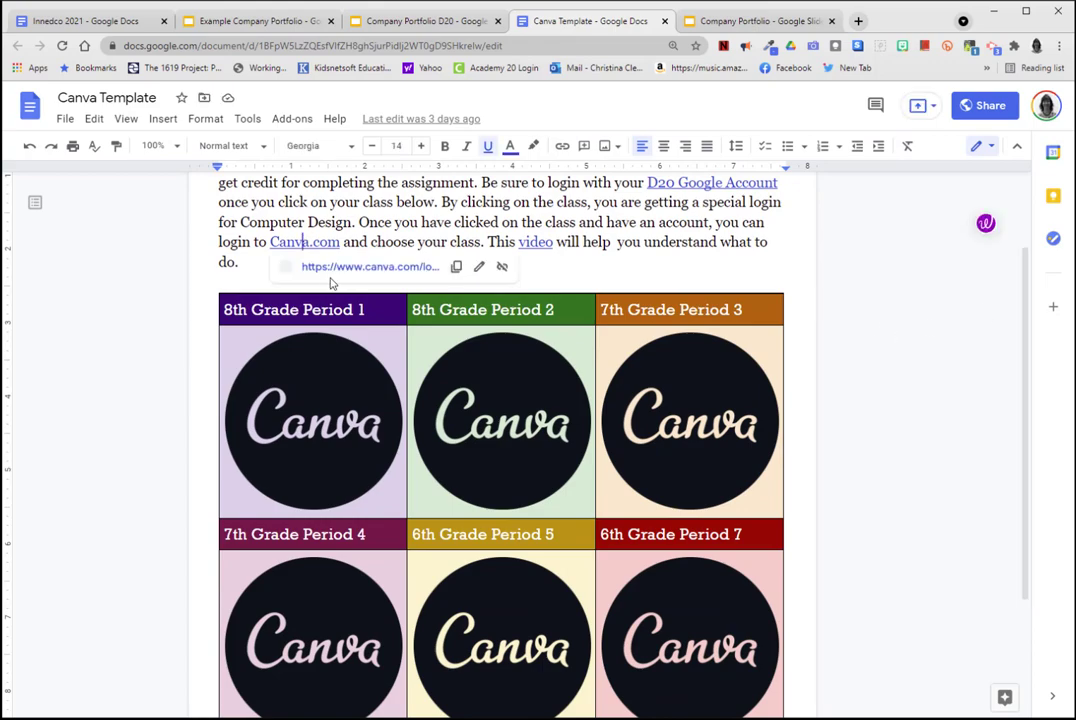
left_click(327, 271)
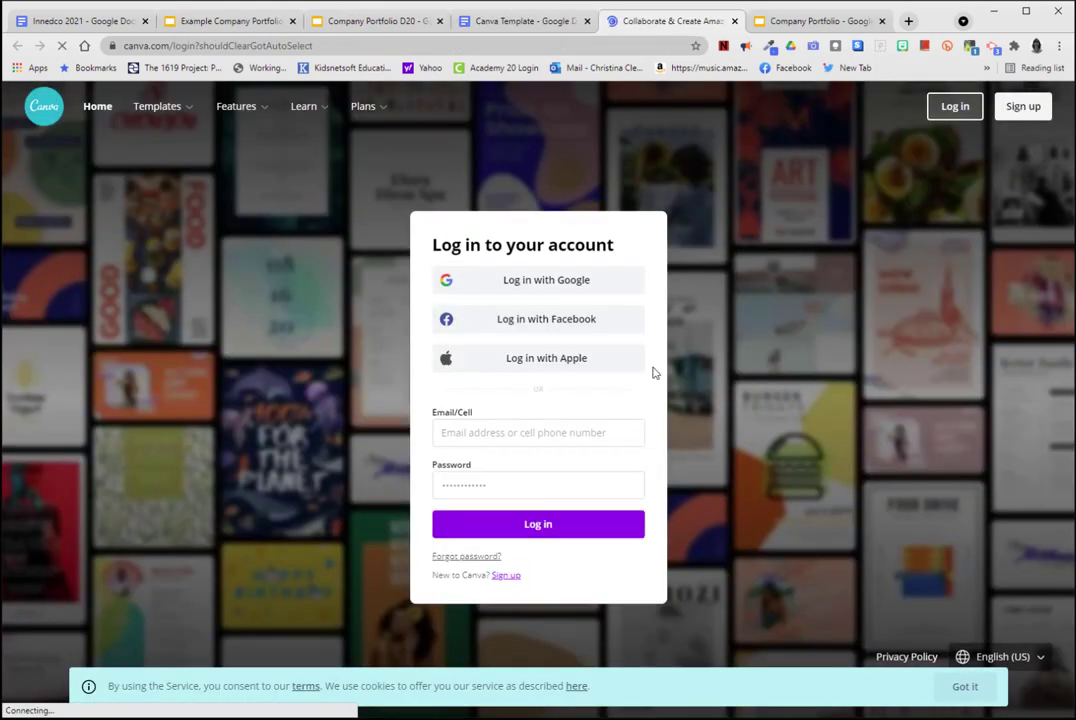
left_click(556, 284)
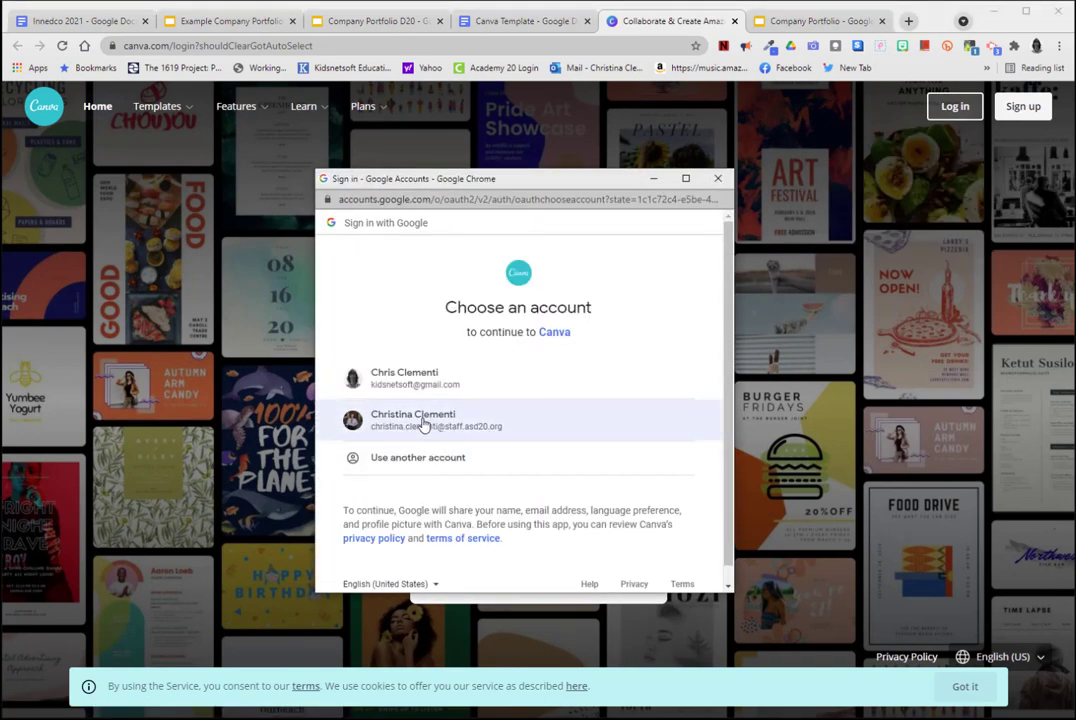
left_click(424, 424)
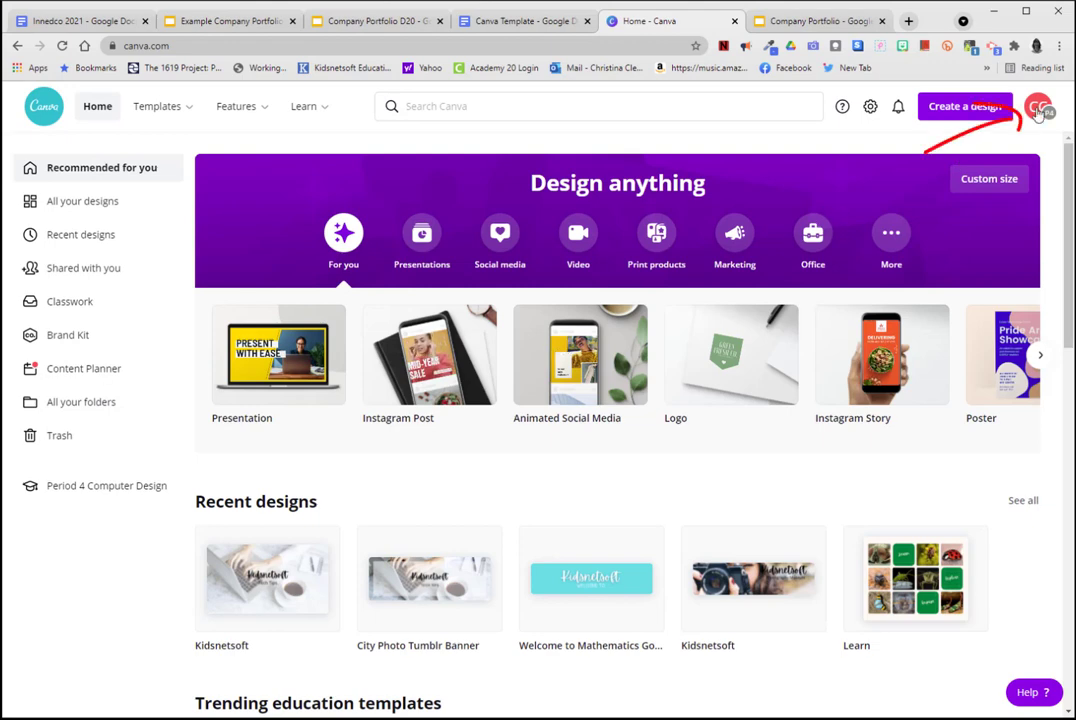
Switch the Canva account to the Period 1 Computer Design team.
left_click(1039, 108)
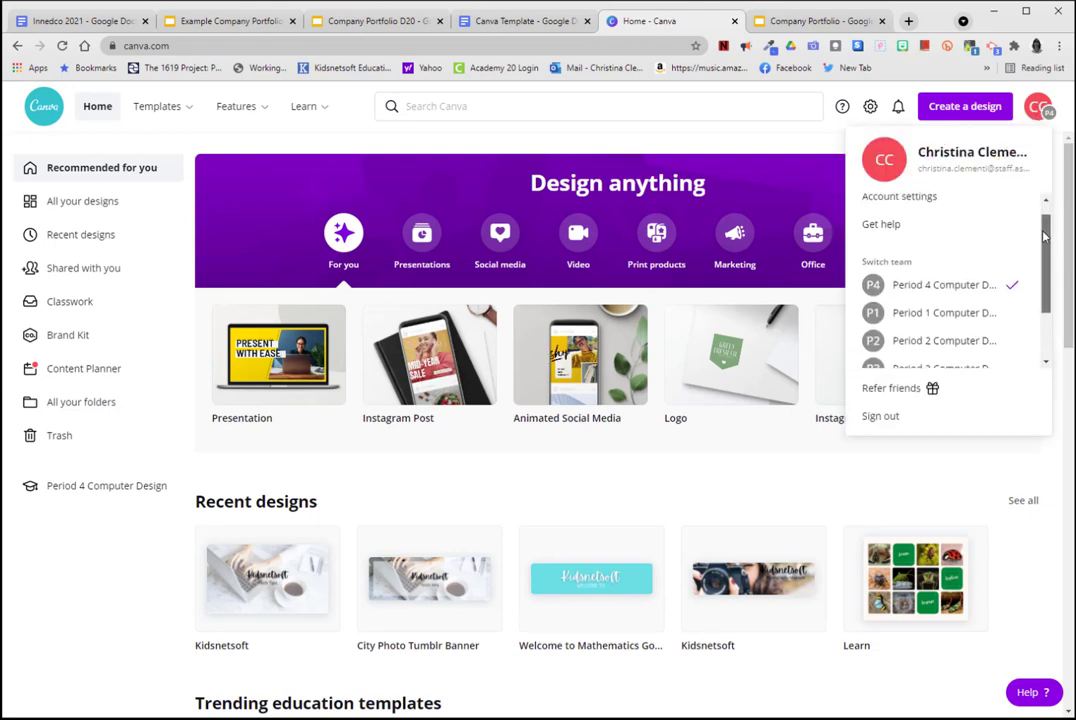
left_click_drag(1043, 236, 1041, 250)
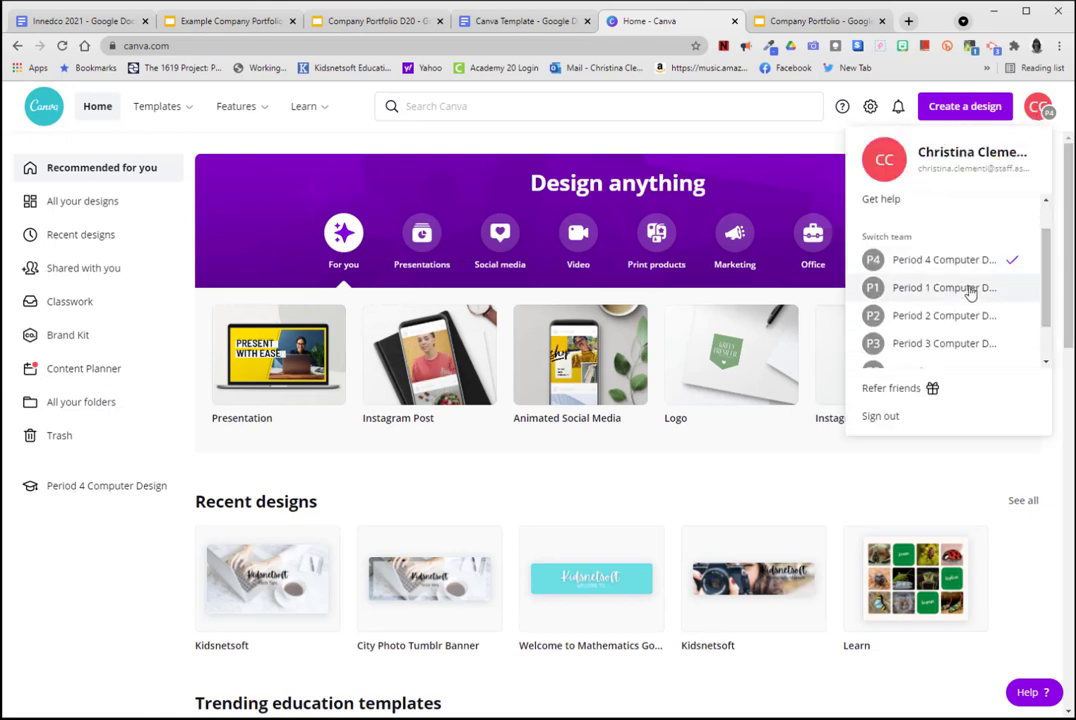
left_click(962, 291)
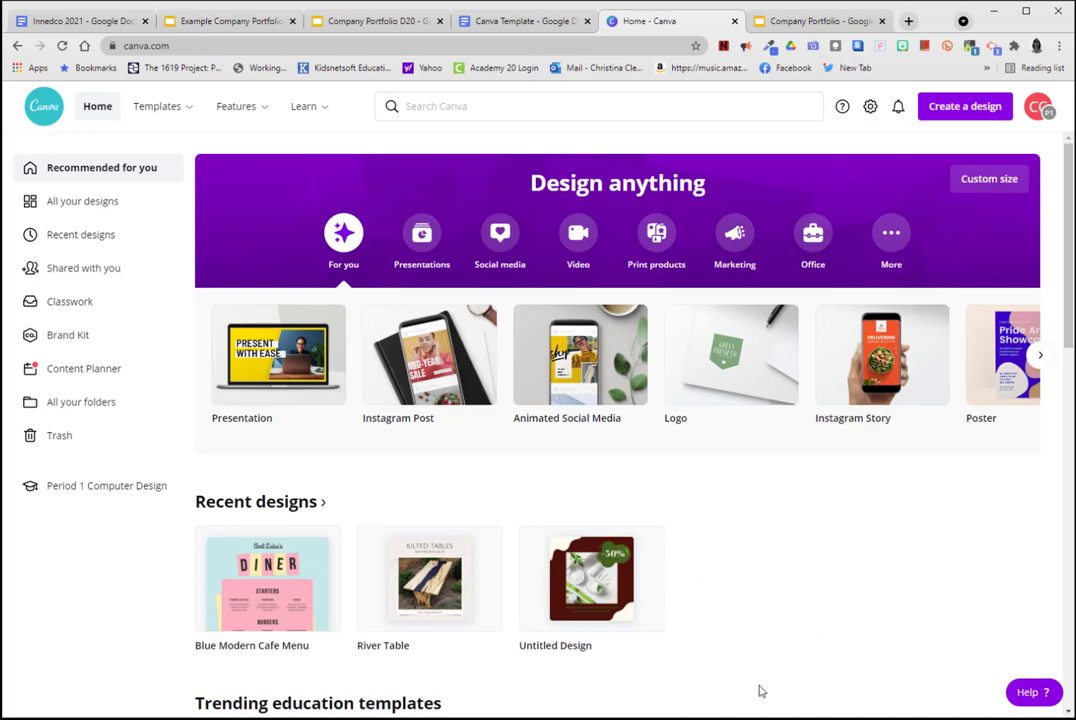
Create a new Instagram Post design from the social media category.
left_click(495, 233)
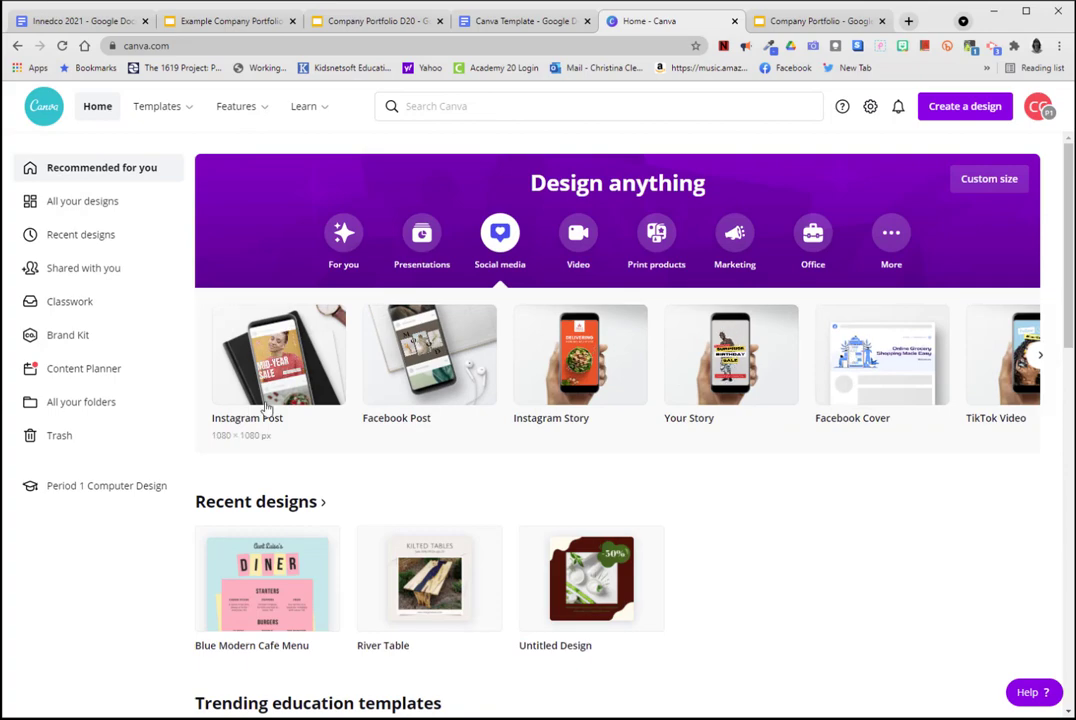
left_click(249, 347)
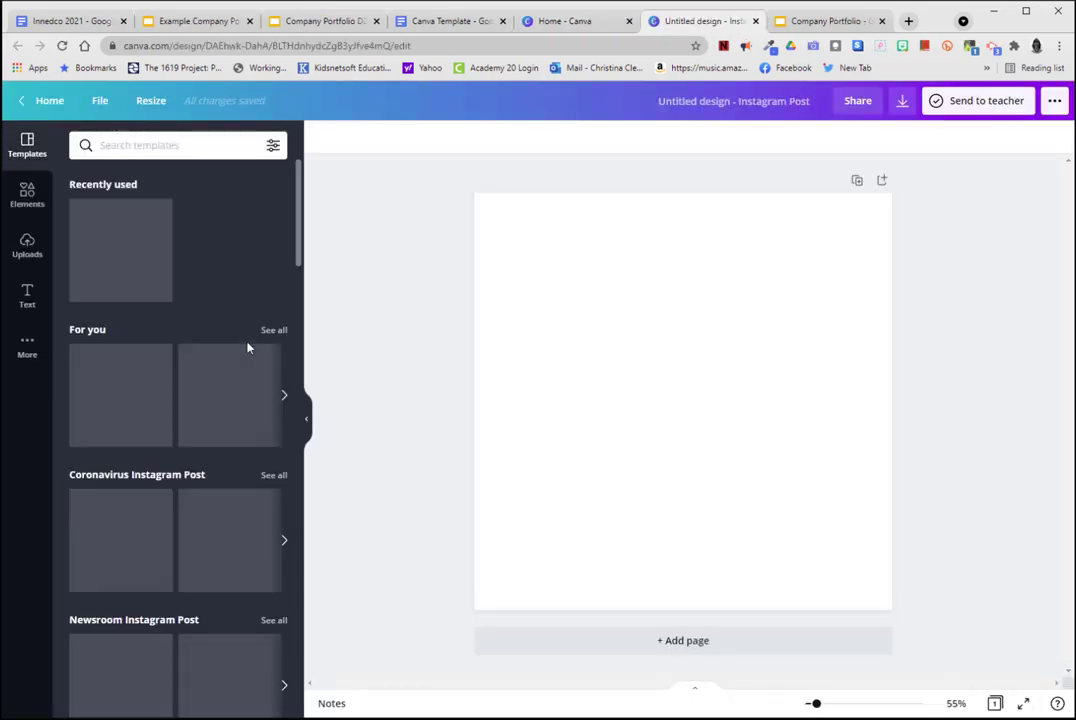
scroll(303, 289, "down", 4)
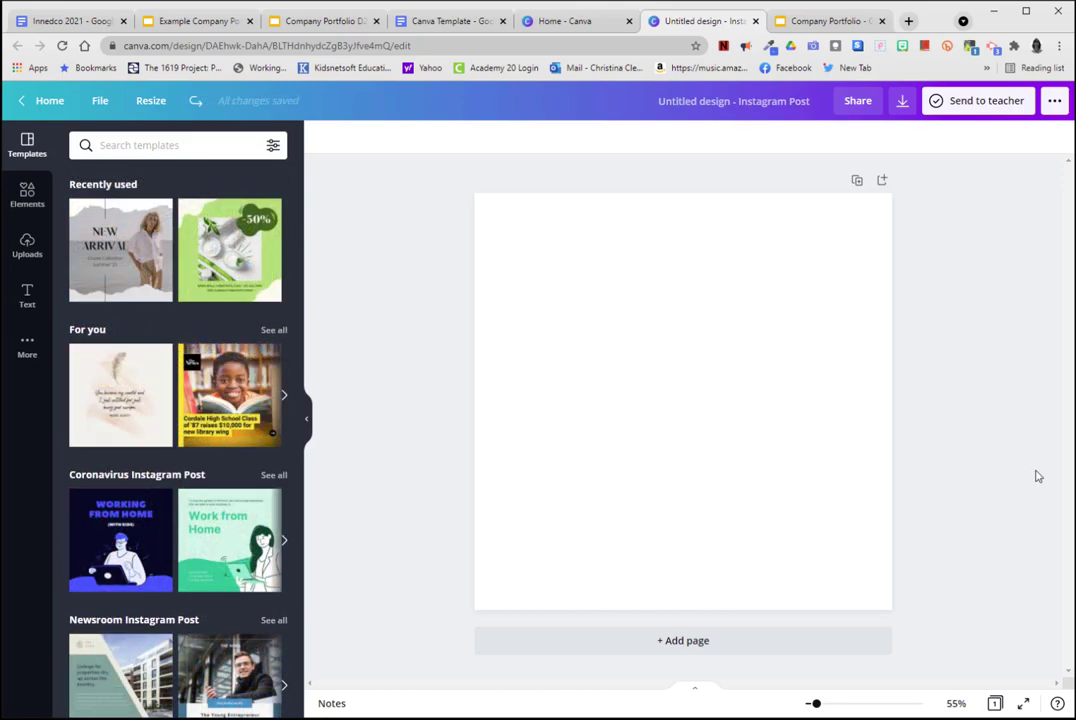
Search the templates for "bakery" and apply the "Sprinkles and Sweets Valentine's Sale" cookie template to the blank page.
left_click(149, 142)
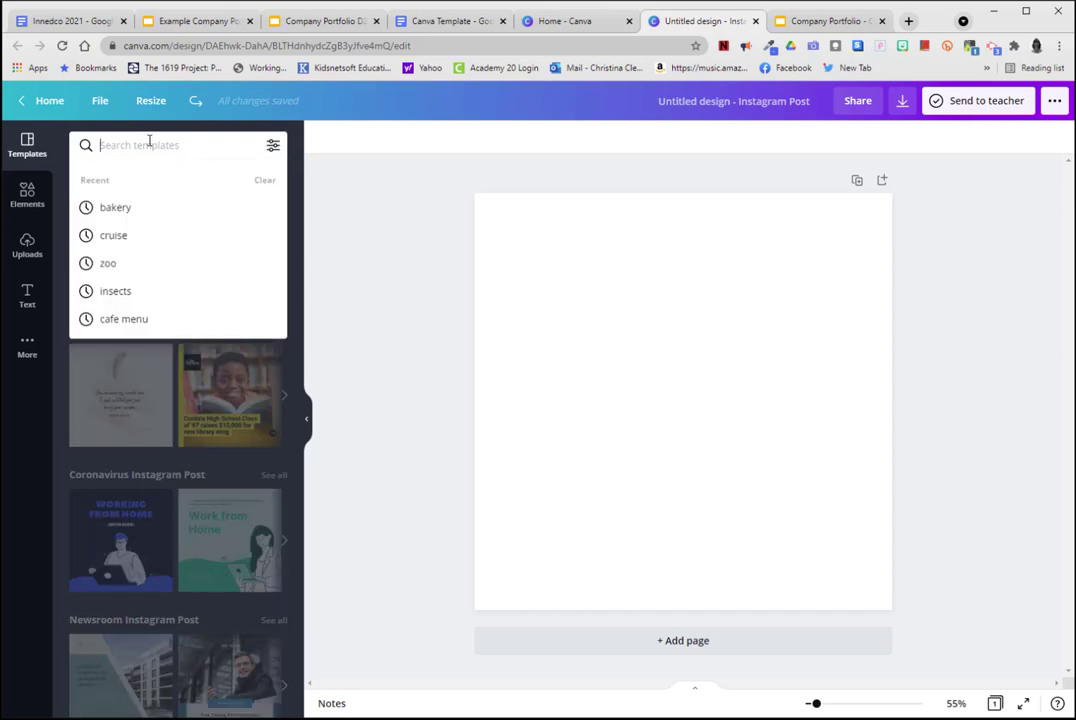
type("bakery")
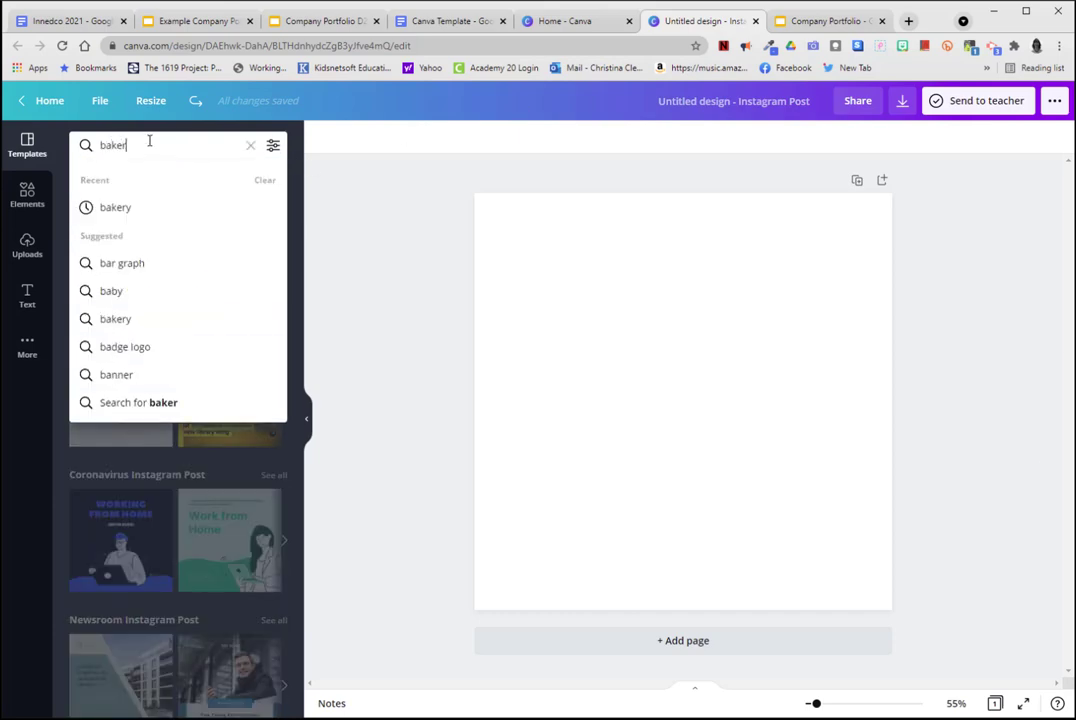
key("Return")
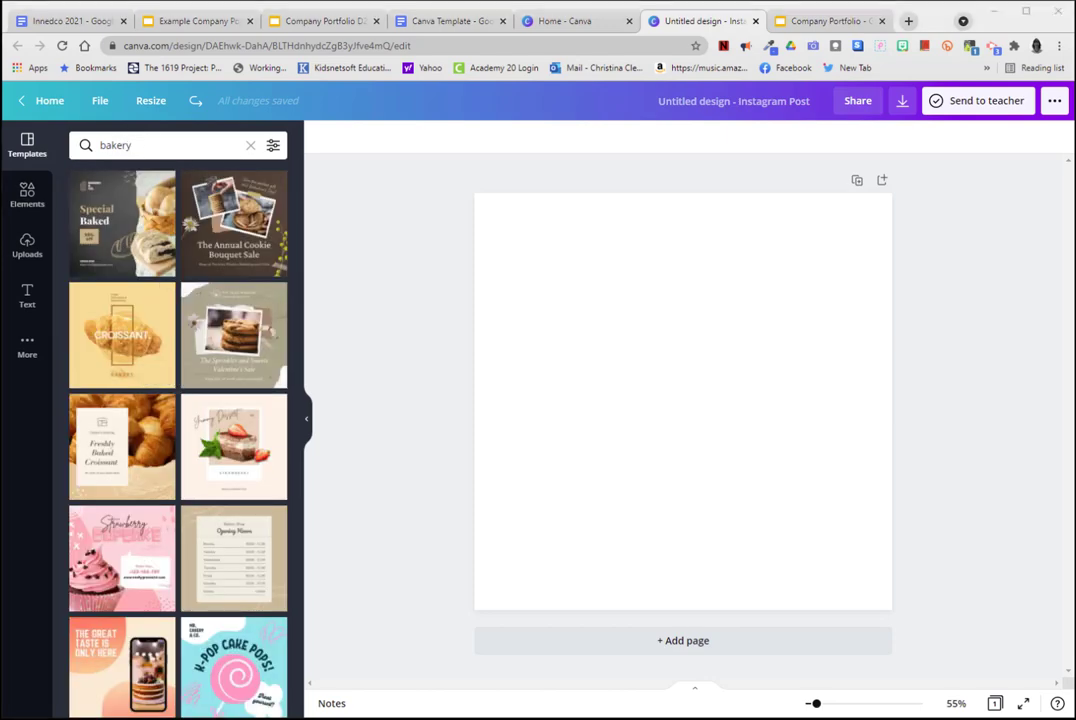
scroll(218, 233, "down", 1)
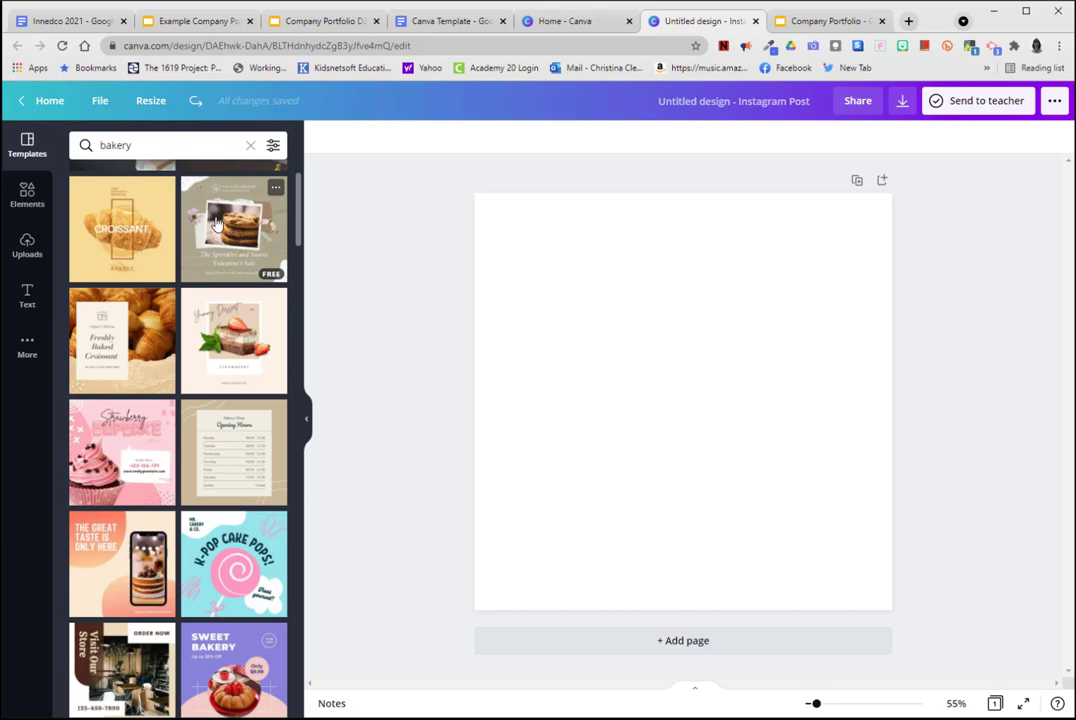
left_click_drag(226, 225, 655, 319)
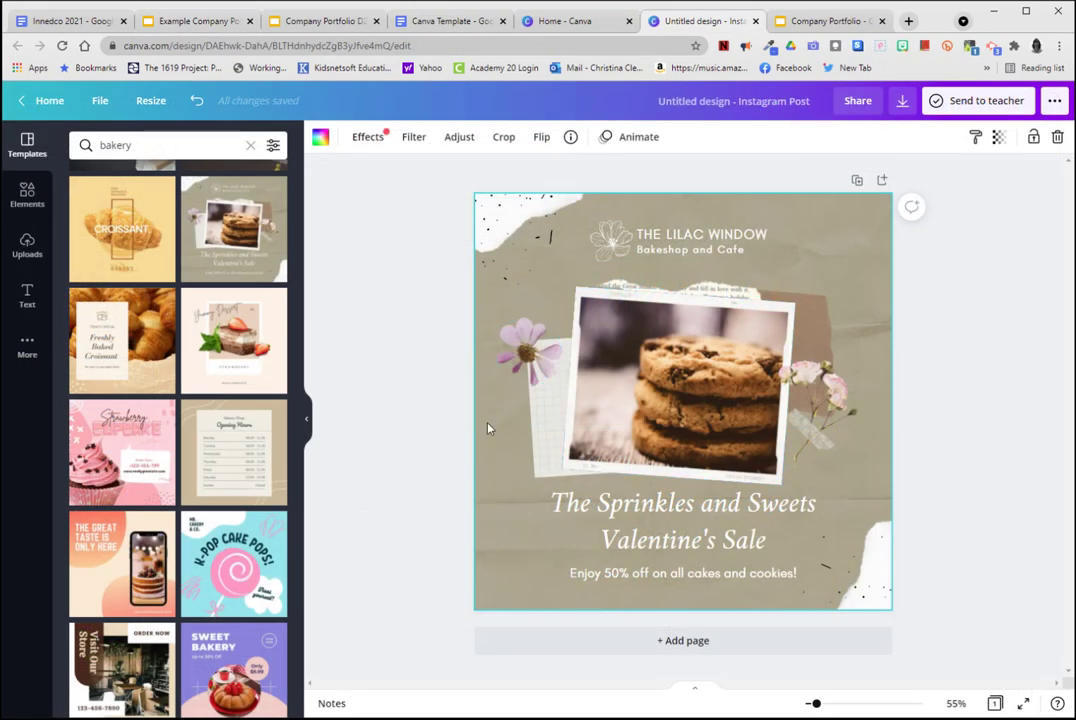
left_click(395, 541)
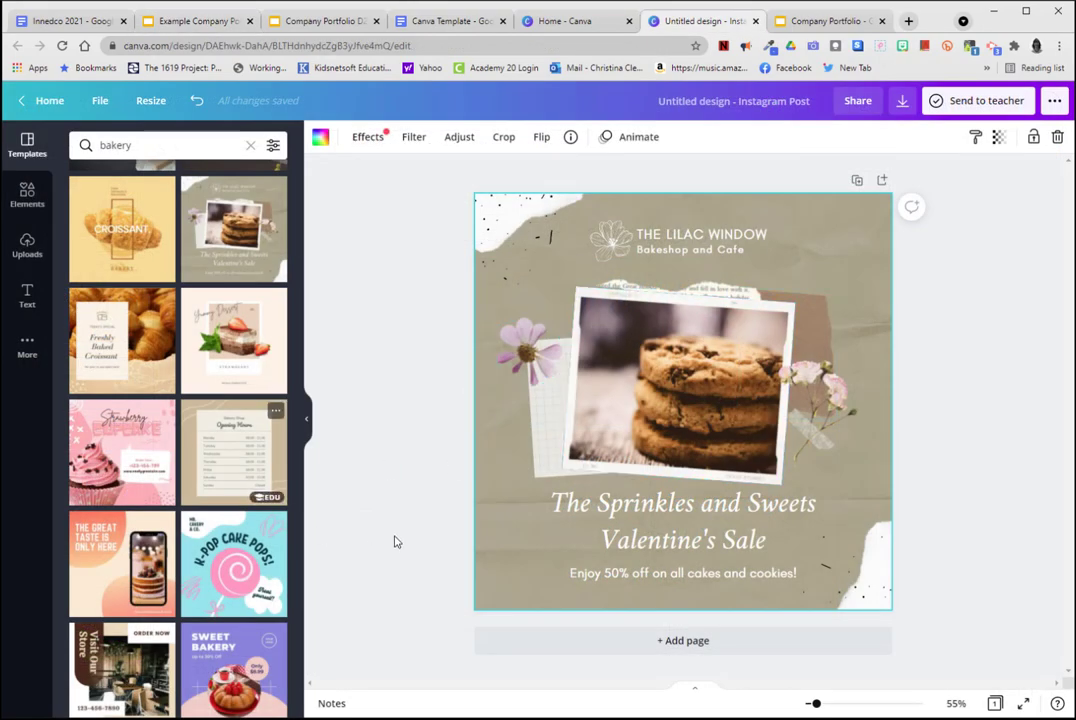
Delete the "THE LILAC WINDOW" title, the "Bakeshop and Cafe" line and the flower logo above the cookie photo.
left_click(677, 241)
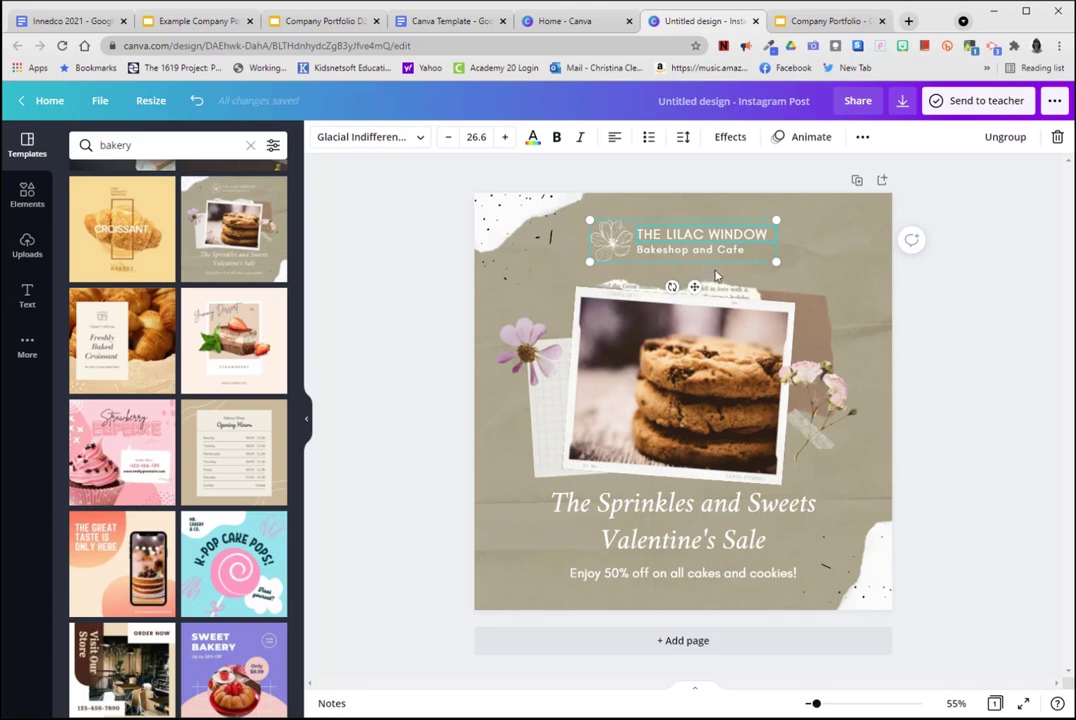
key("Delete")
left_click(679, 257)
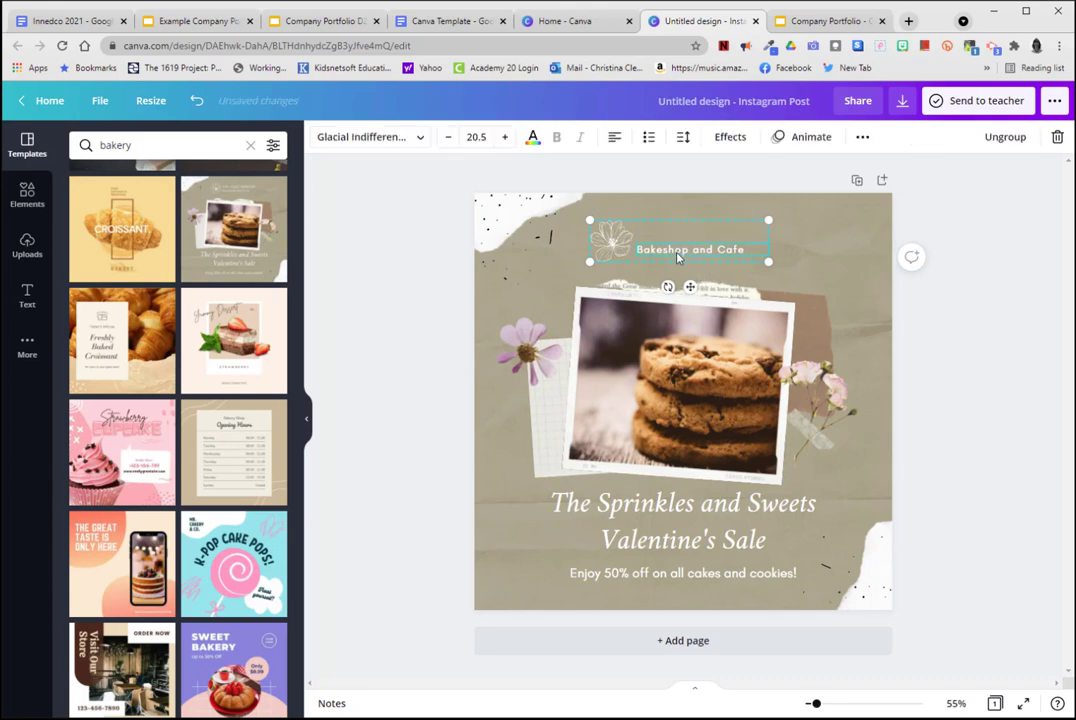
key("Delete")
left_click(620, 243)
key("Delete")
Delete the Valentine's Sale headline and the 50% off line below the cookie photo.
left_click(628, 516)
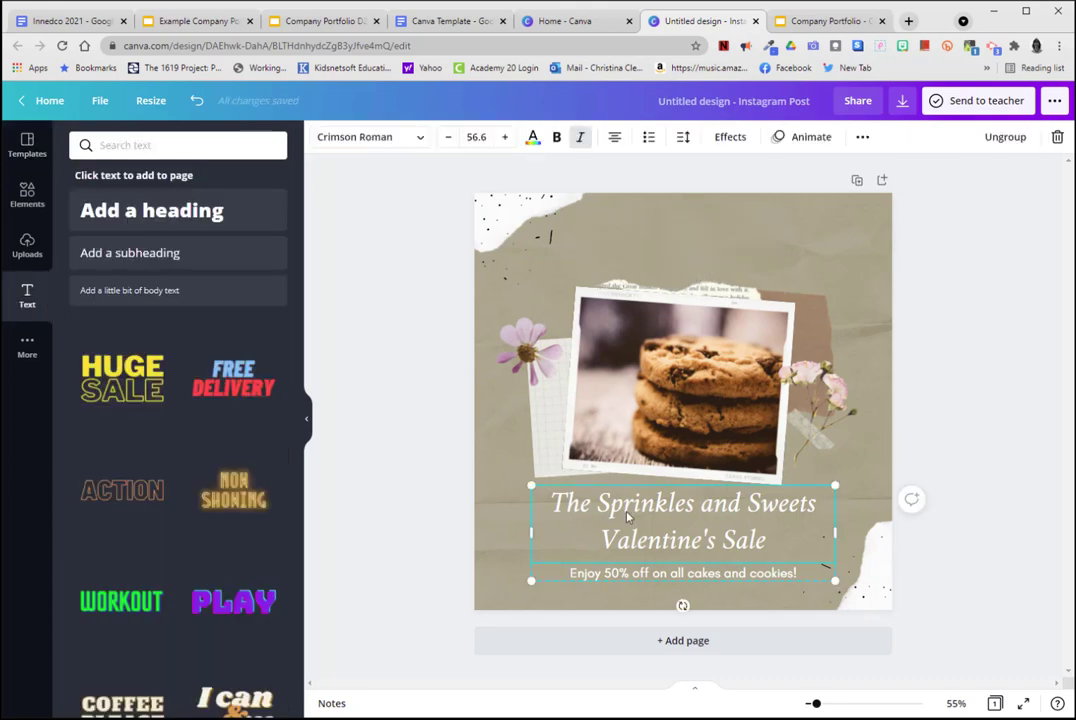
key("Delete")
left_click(657, 581)
key("Delete")
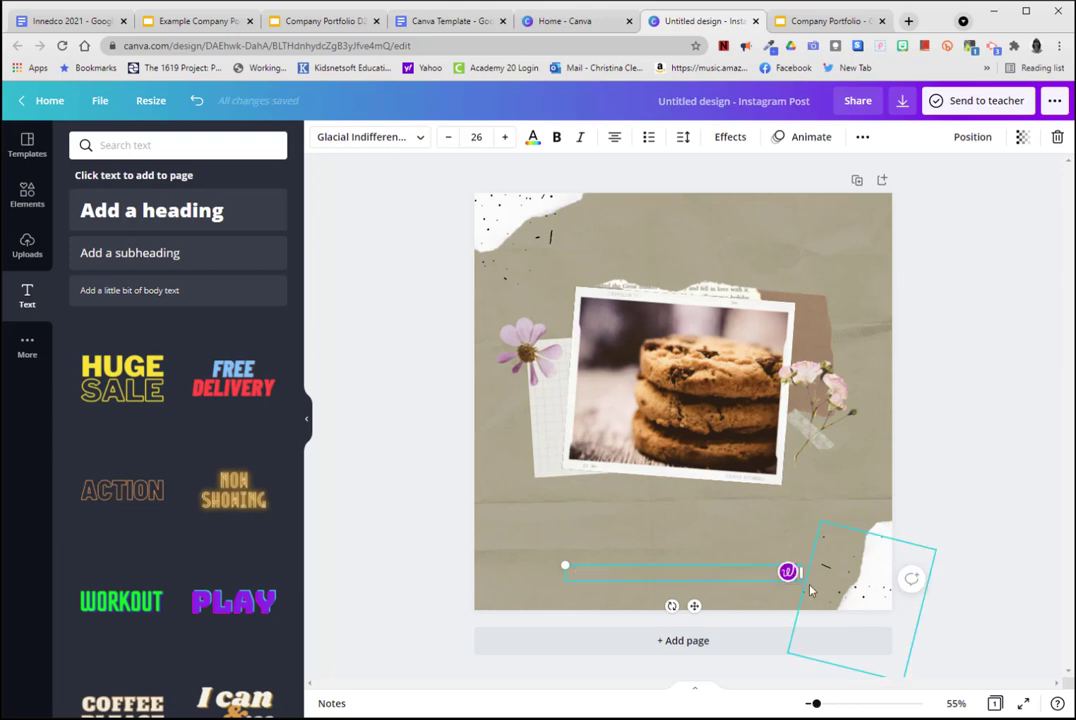
left_click(916, 563)
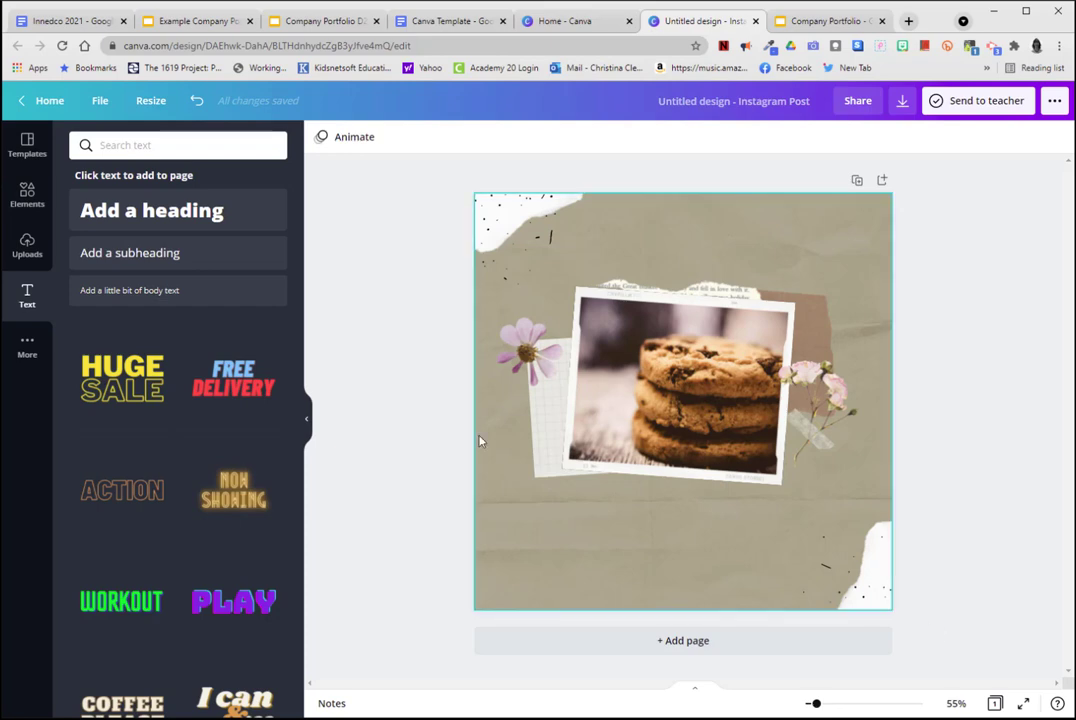
Add a heading reading "Jill's Fresh Goods" and move it above the cookie photo.
left_click(115, 215)
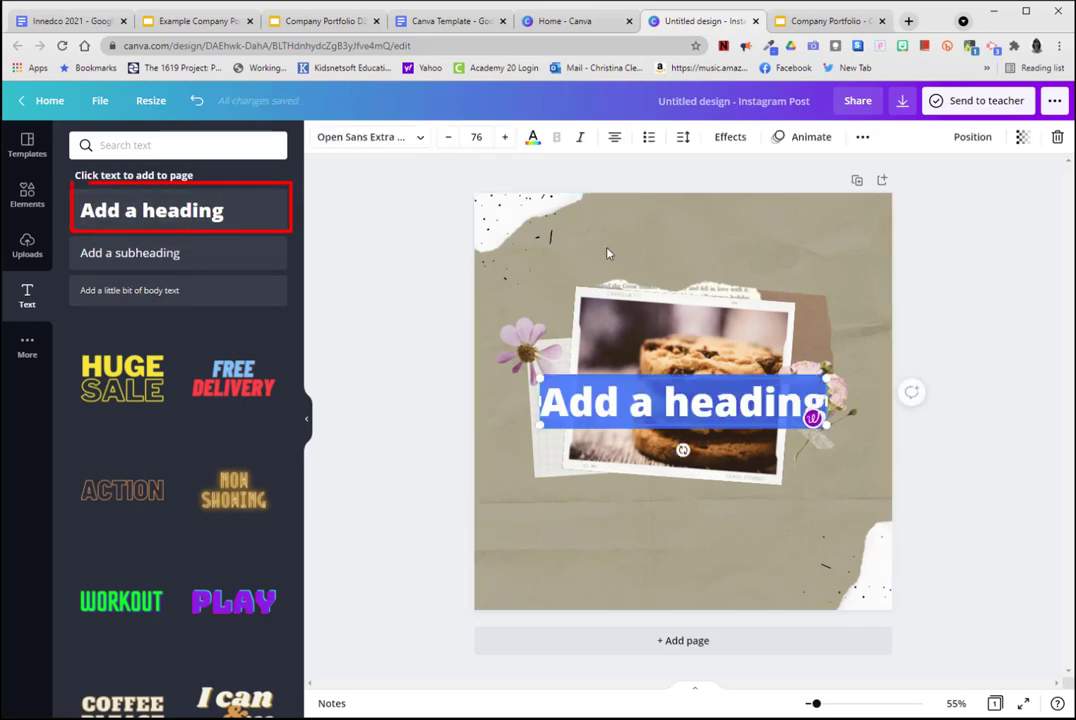
left_click(629, 400)
left_click_drag(542, 402, 826, 403)
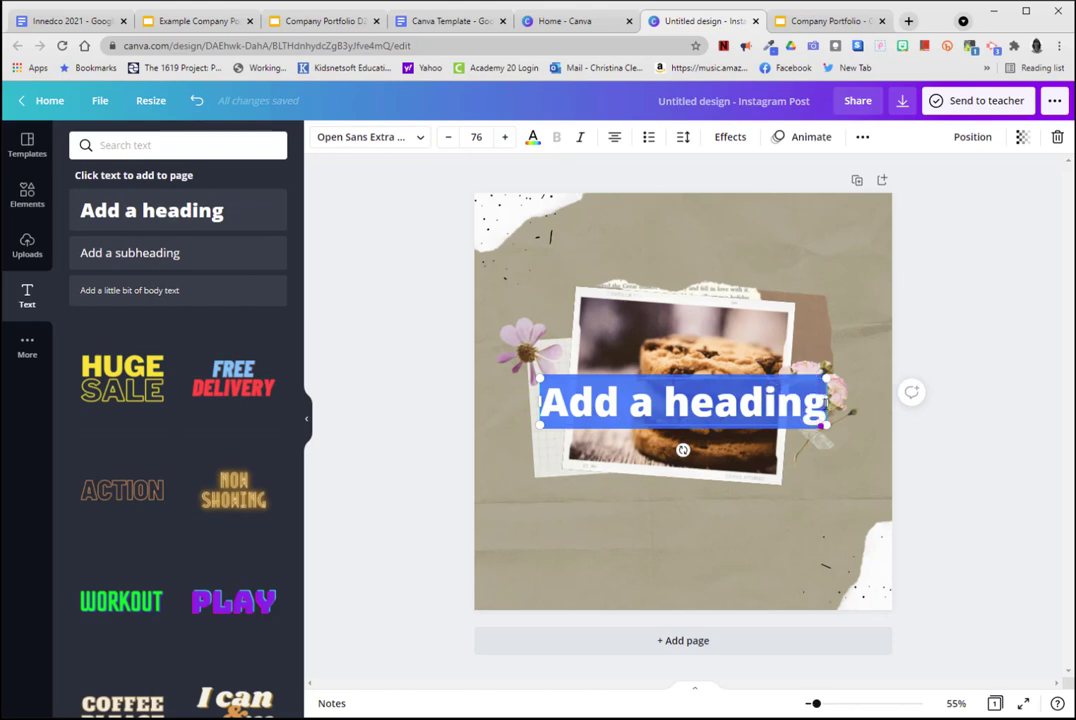
type("Jill's Fresh")
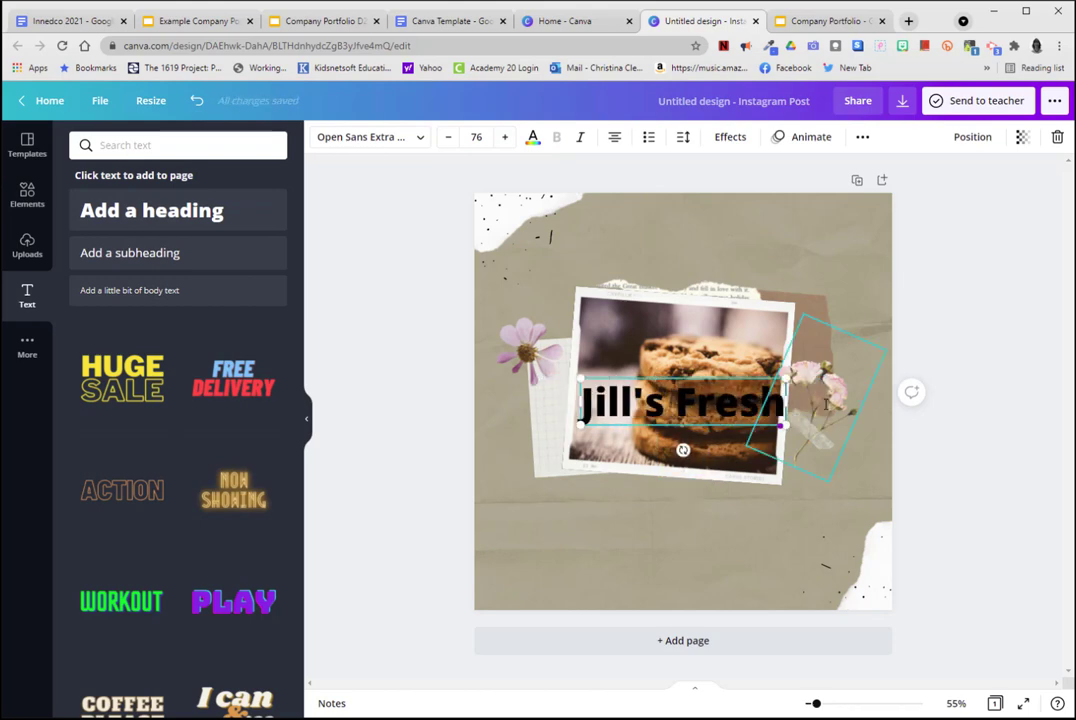
type(" Goods")
left_click(900, 360)
left_click(721, 382)
left_click_drag(721, 382, 714, 246)
Find the Apricots font and apply it to the "Jill's Fresh Goods" heading.
left_click(357, 144)
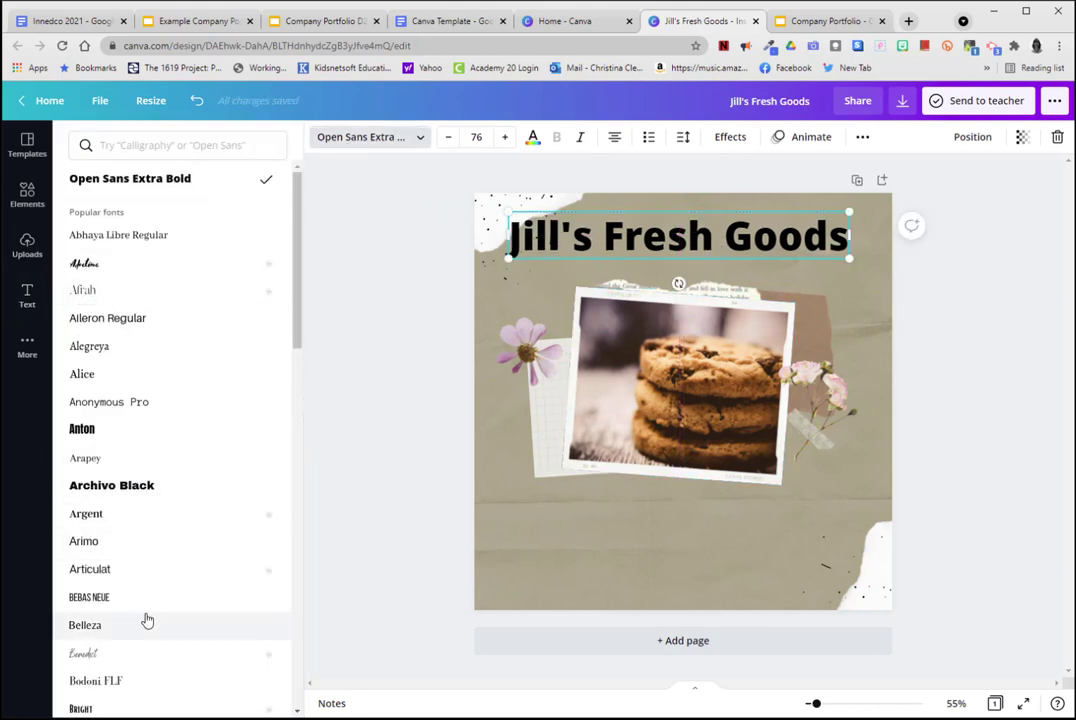
left_click_drag(297, 271, 297, 333)
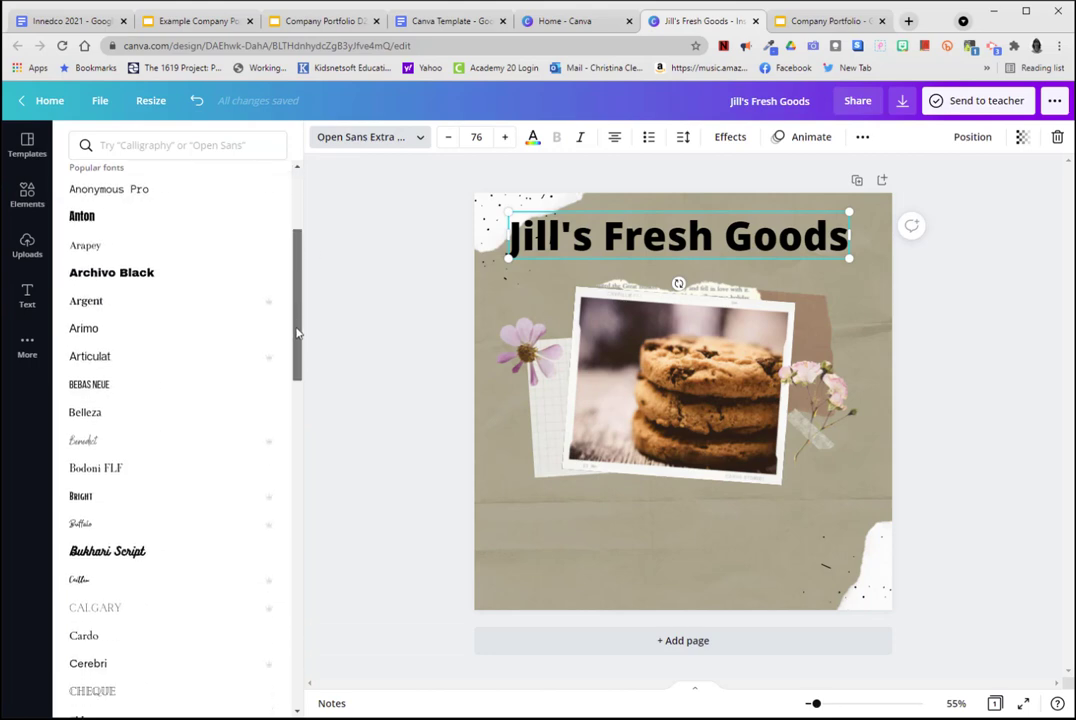
left_click(190, 146)
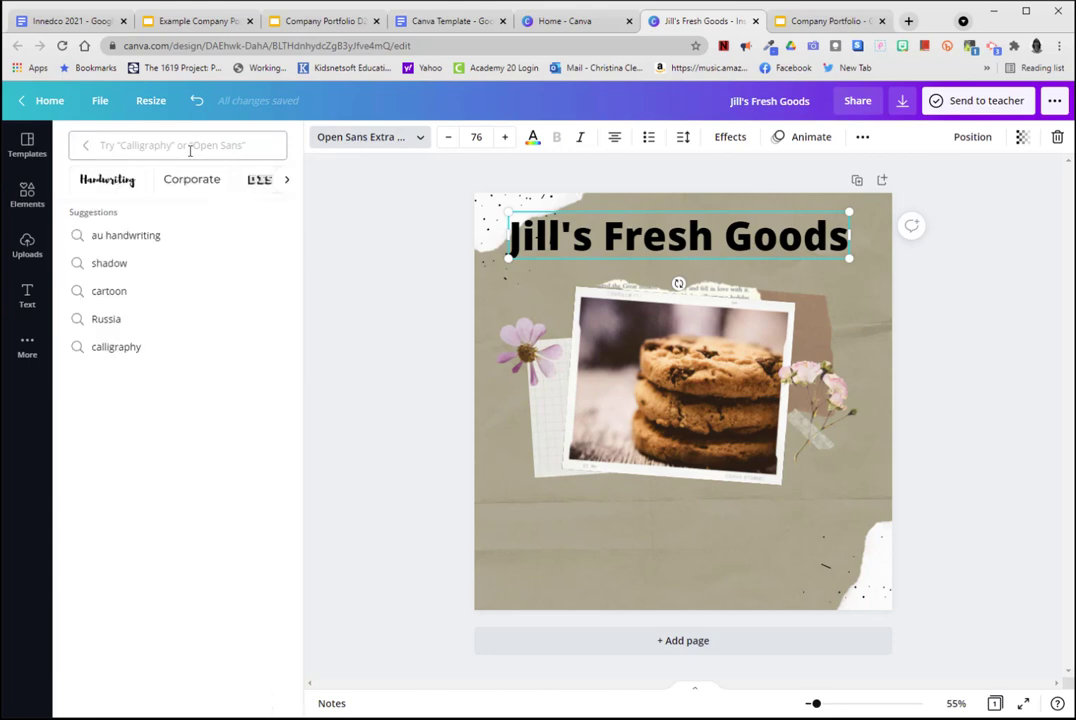
type("apricots")
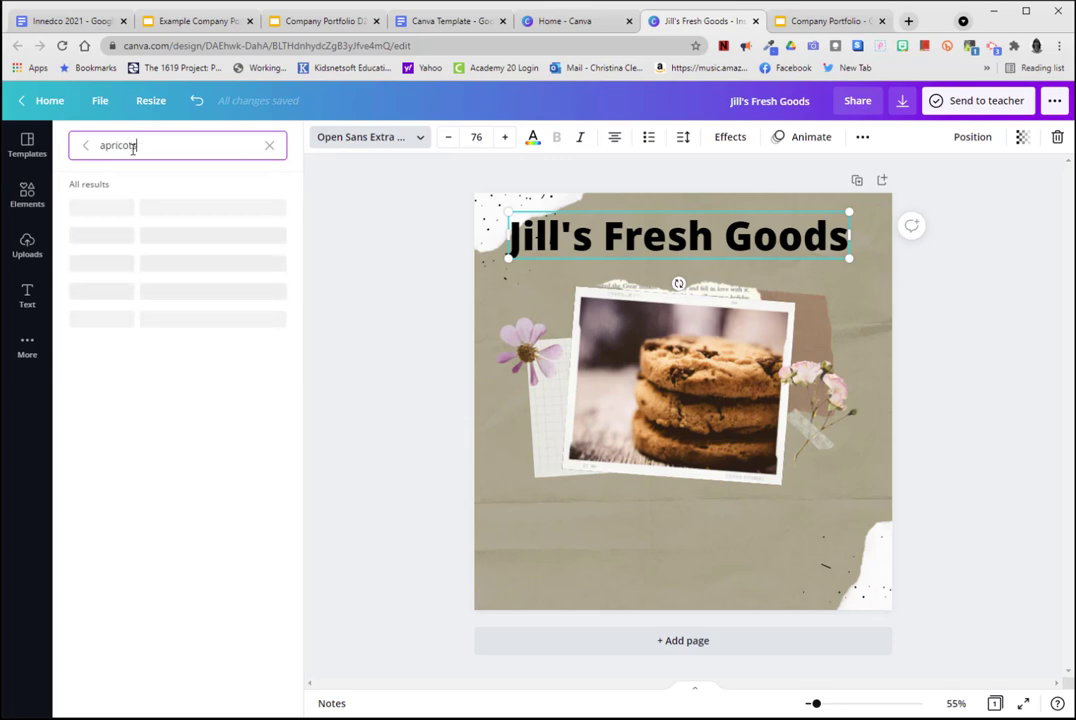
left_click(100, 207)
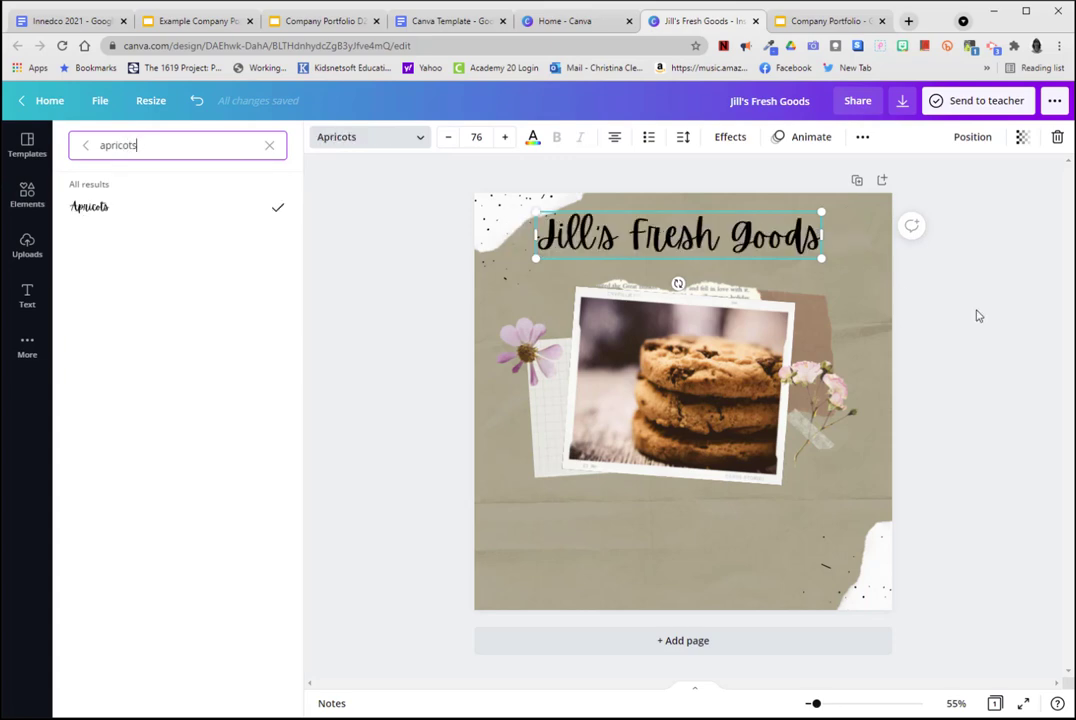
key("Escape")
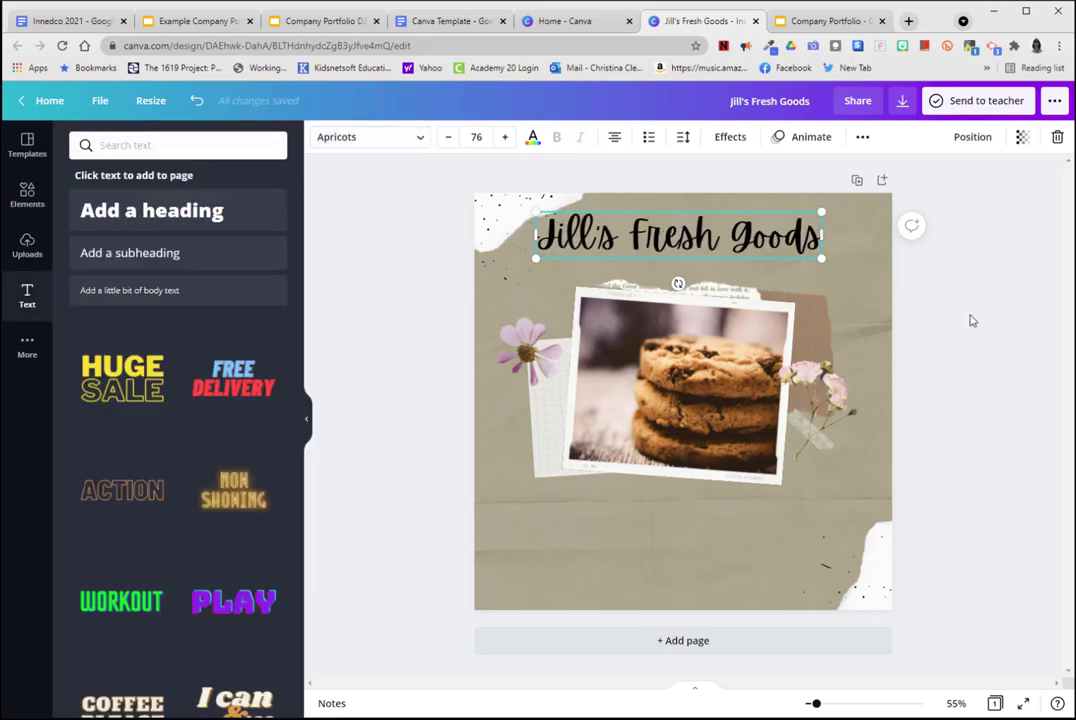
Search the elements for "bread" and replace the framed cookie photo with the picture of floured hands over dough.
left_click(30, 201)
left_click(165, 145)
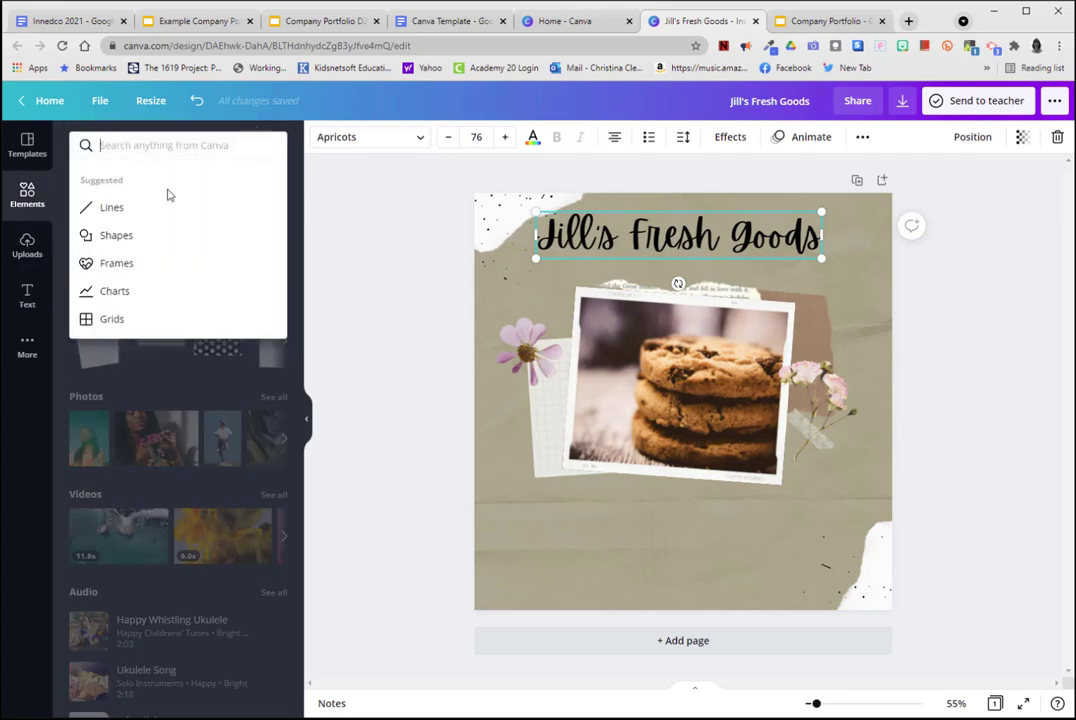
type("bread")
key("Return")
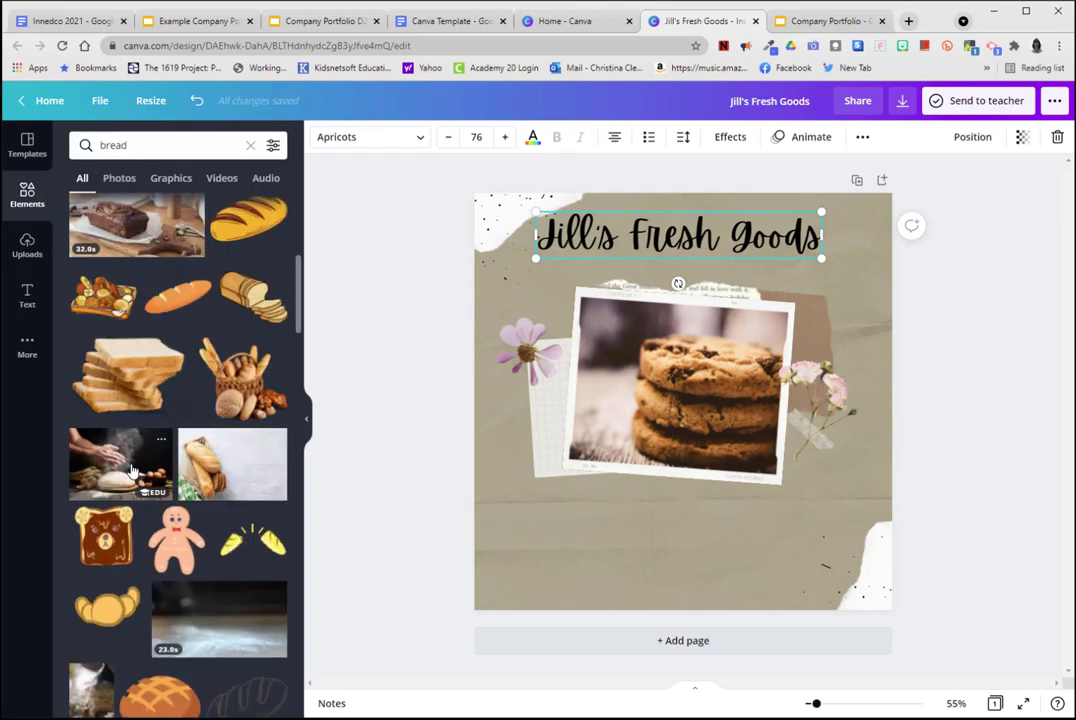
left_click_drag(147, 456, 700, 440)
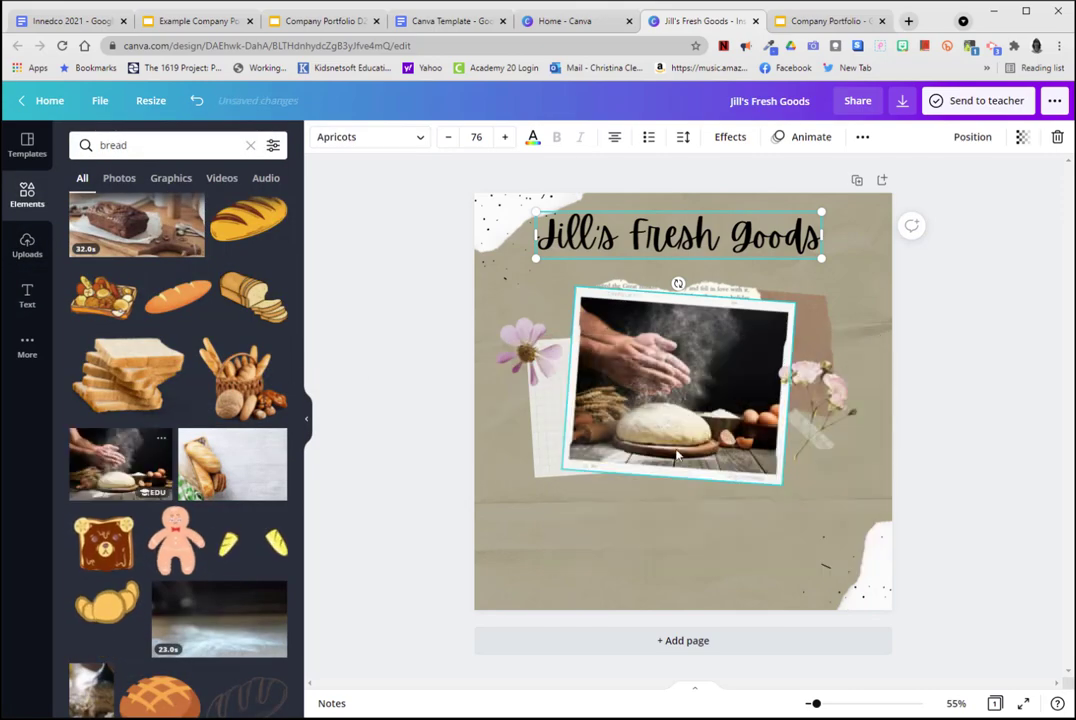
Change the page background to dark brown, #793E12.
left_click(533, 554)
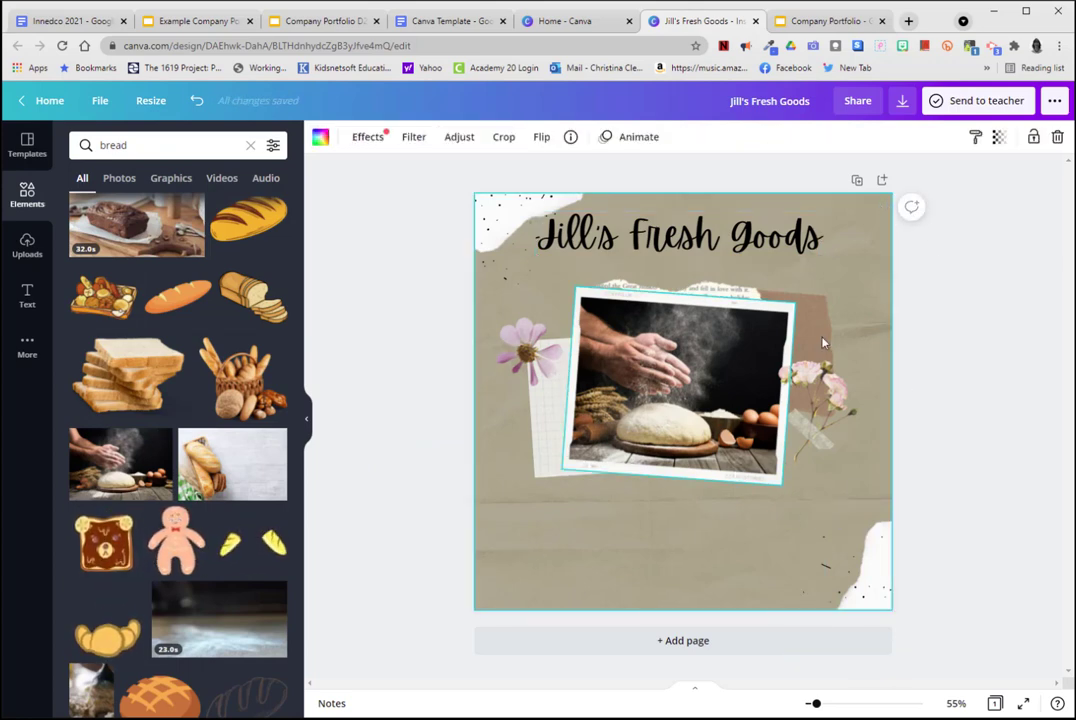
left_click(320, 136)
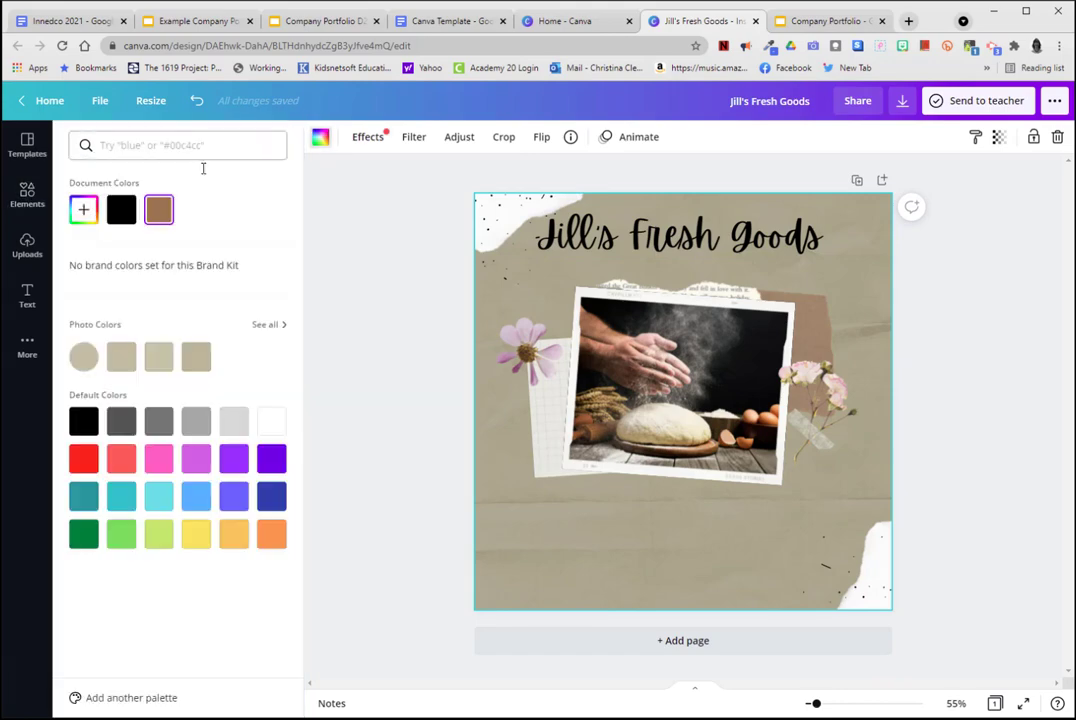
left_click(159, 210)
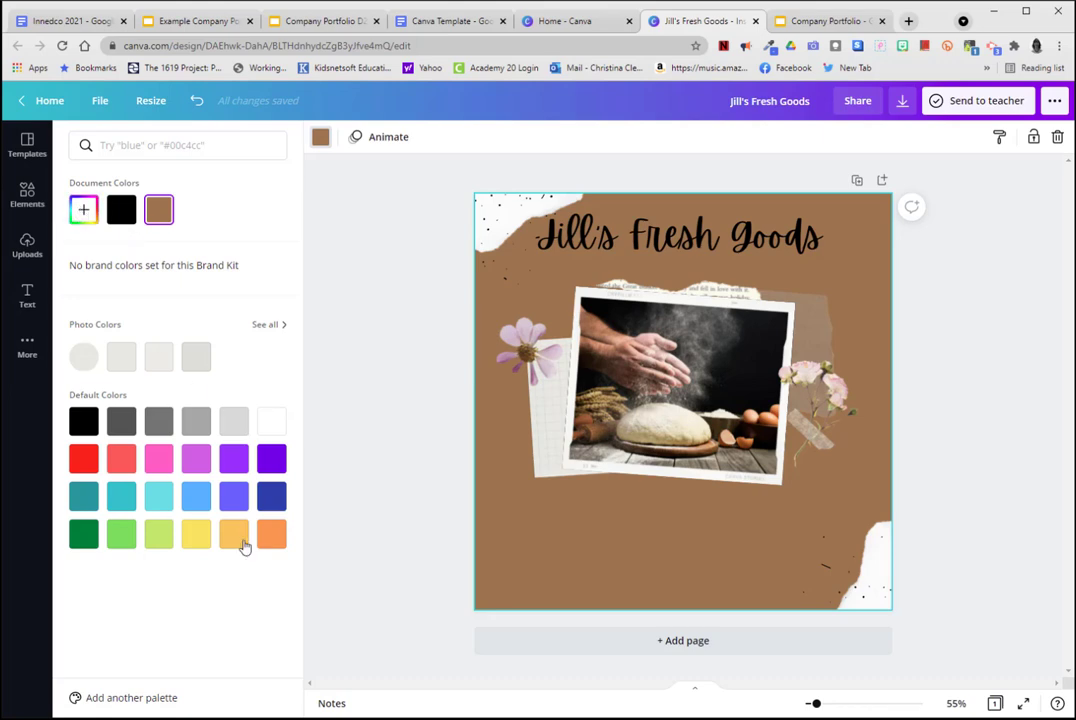
left_click(83, 211)
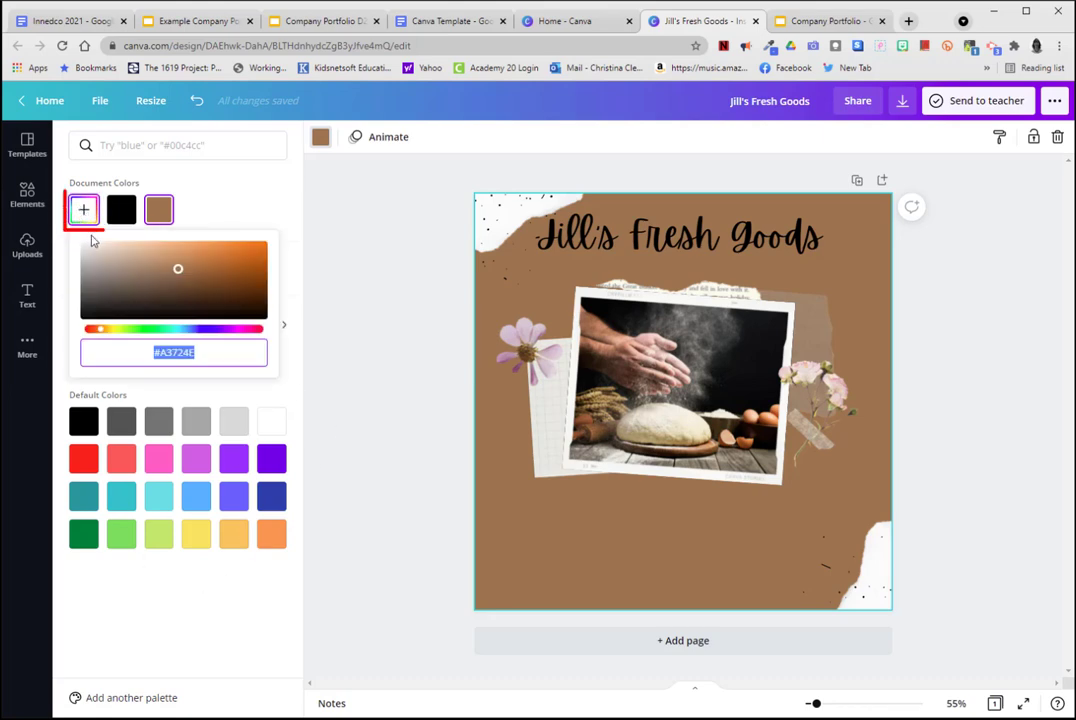
left_click(238, 282)
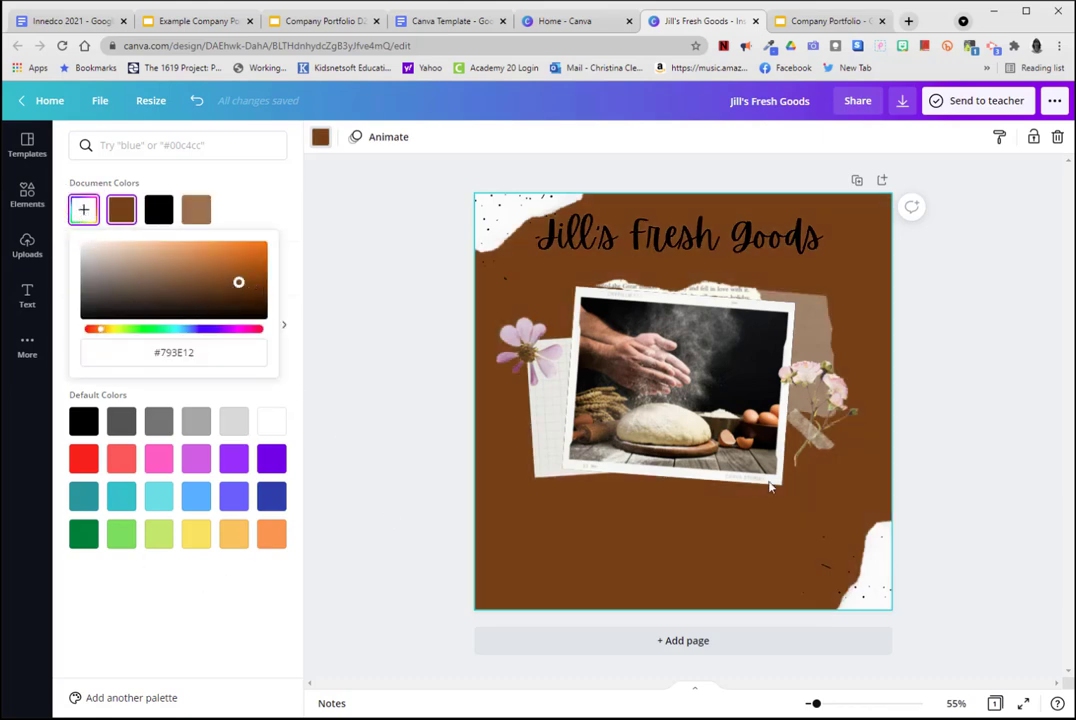
left_click(994, 463)
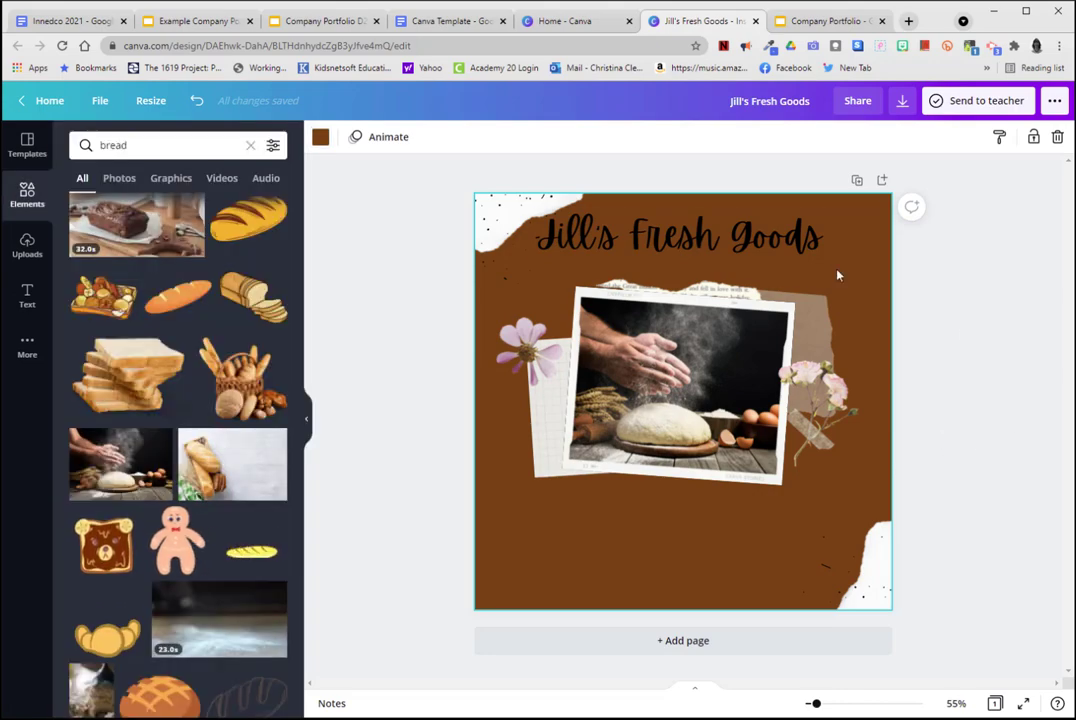
Recolor the "Jill's Fresh Goods" heading white and move it slightly closer to the photo.
left_click(805, 235)
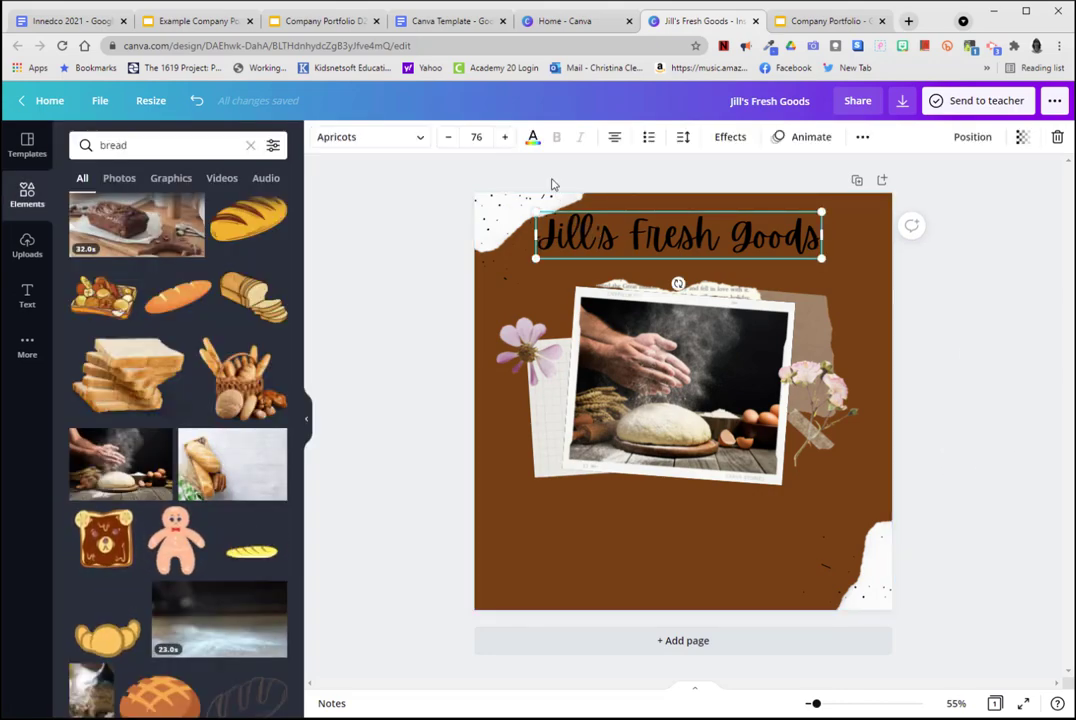
left_click(533, 138)
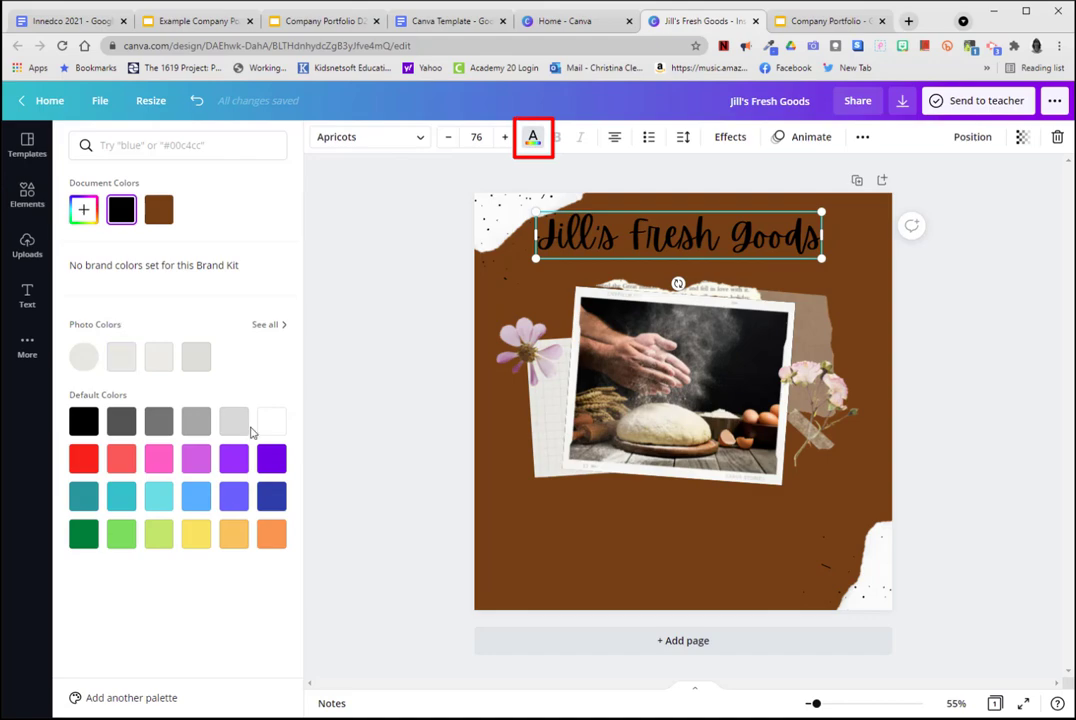
left_click(258, 424)
left_click(980, 368)
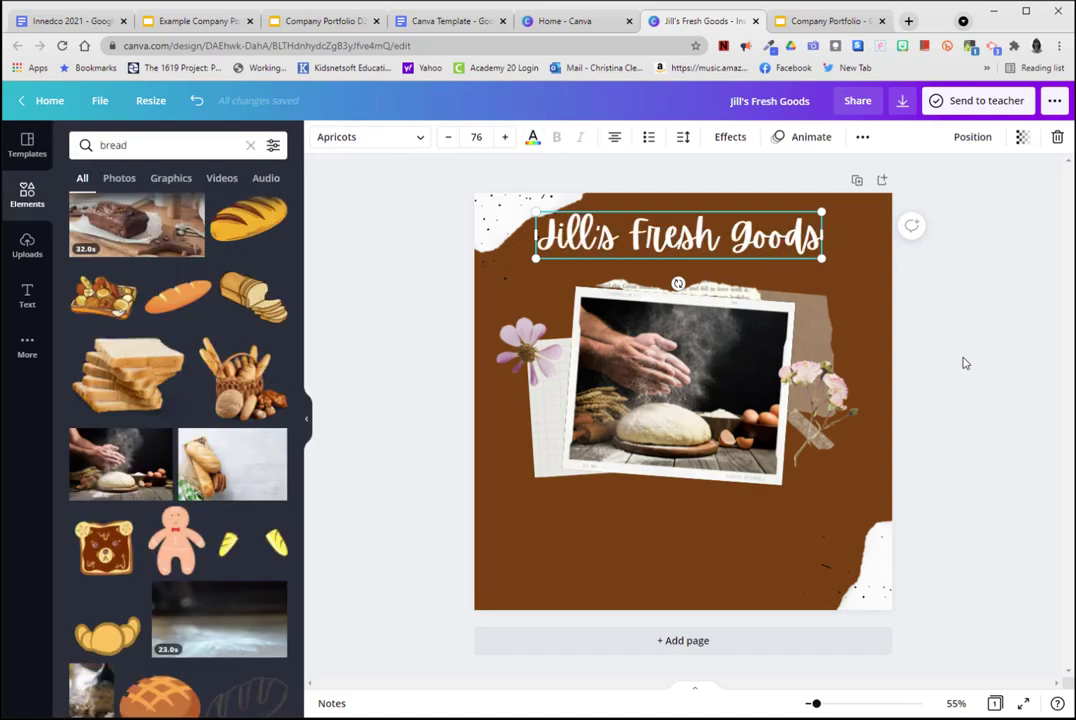
left_click_drag(685, 244, 689, 253)
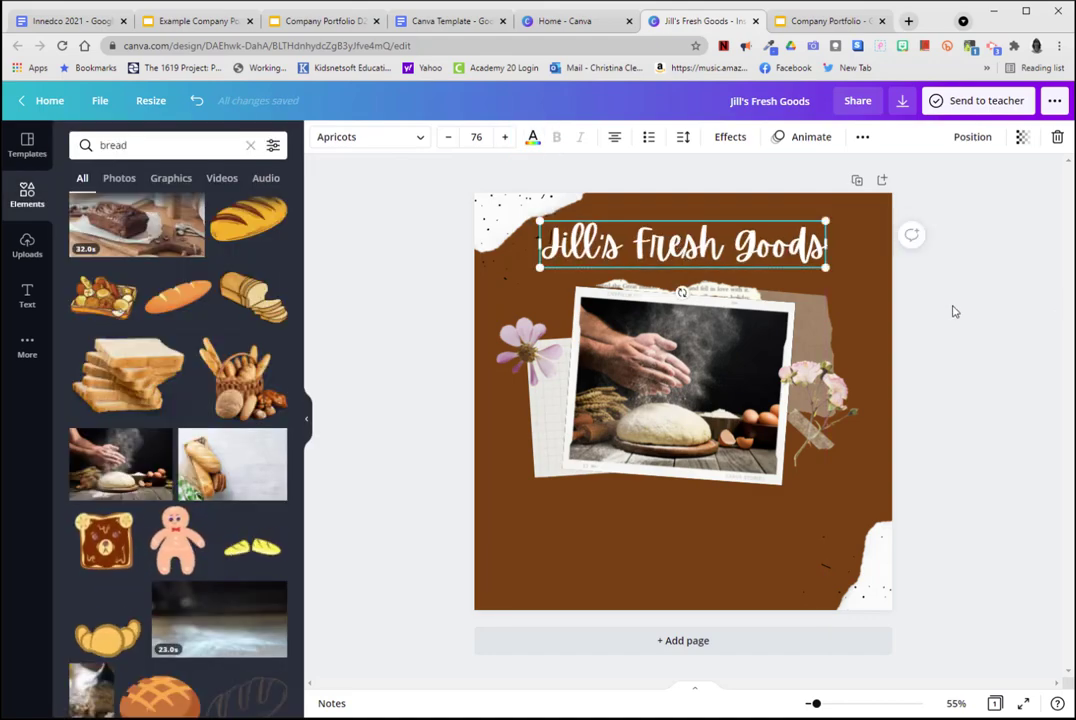
left_click(934, 377)
key("ctrl+z")
Delete the purple flower and the pink flower sprig on either side of the photo.
left_click(514, 348)
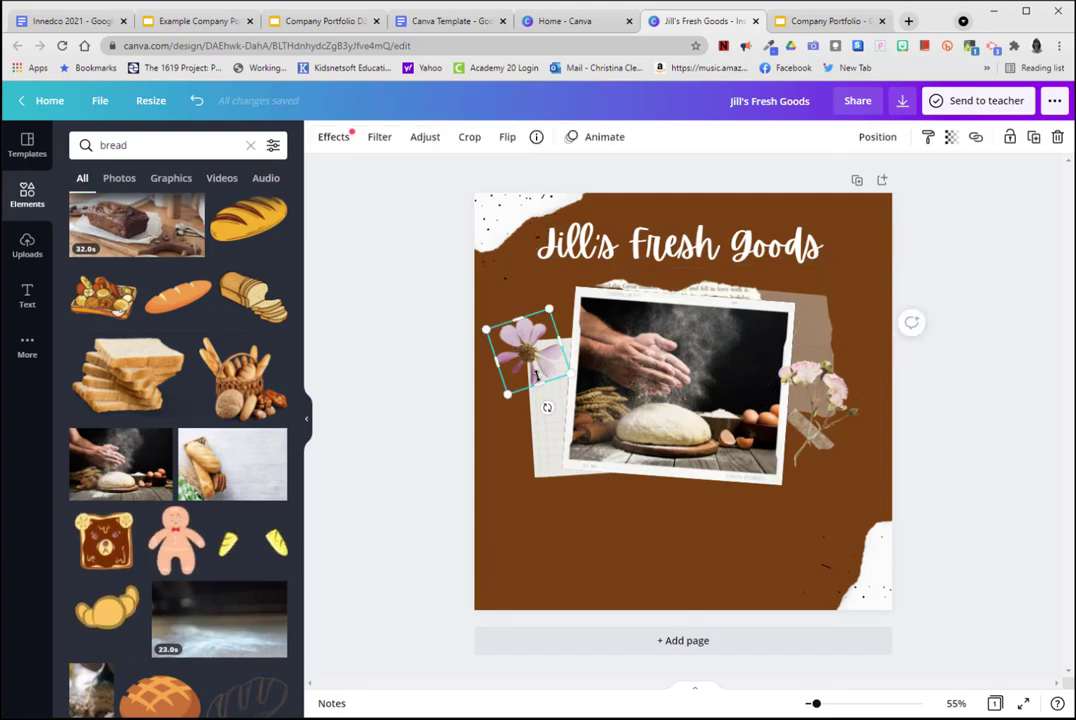
key("Delete")
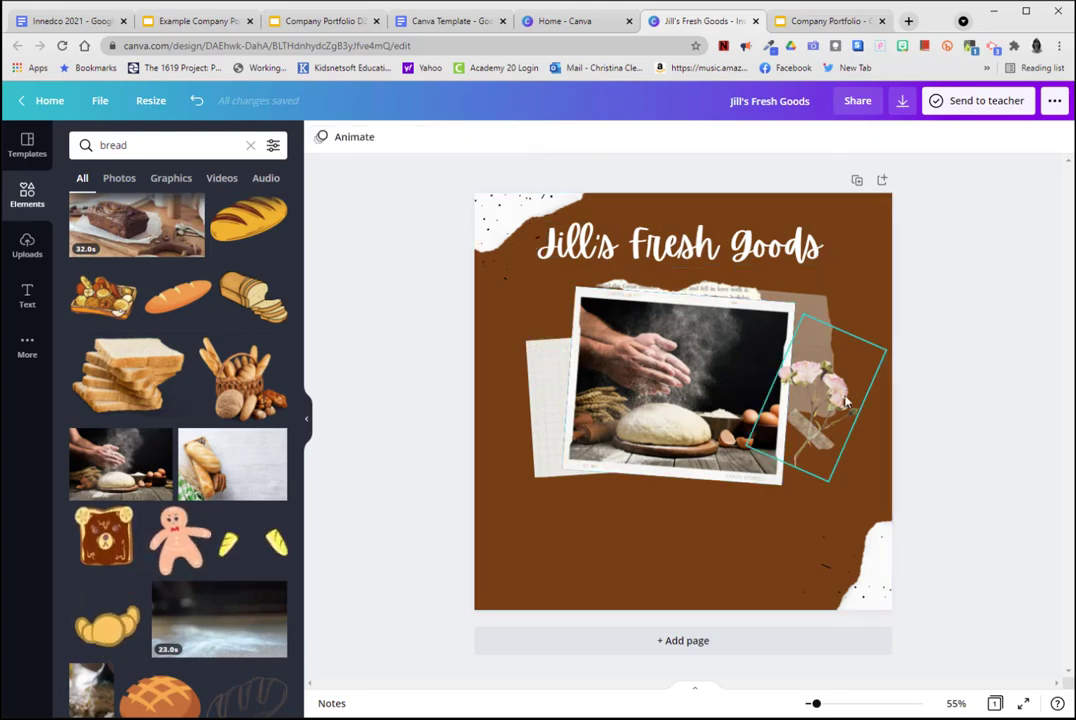
left_click(851, 398)
key("Delete")
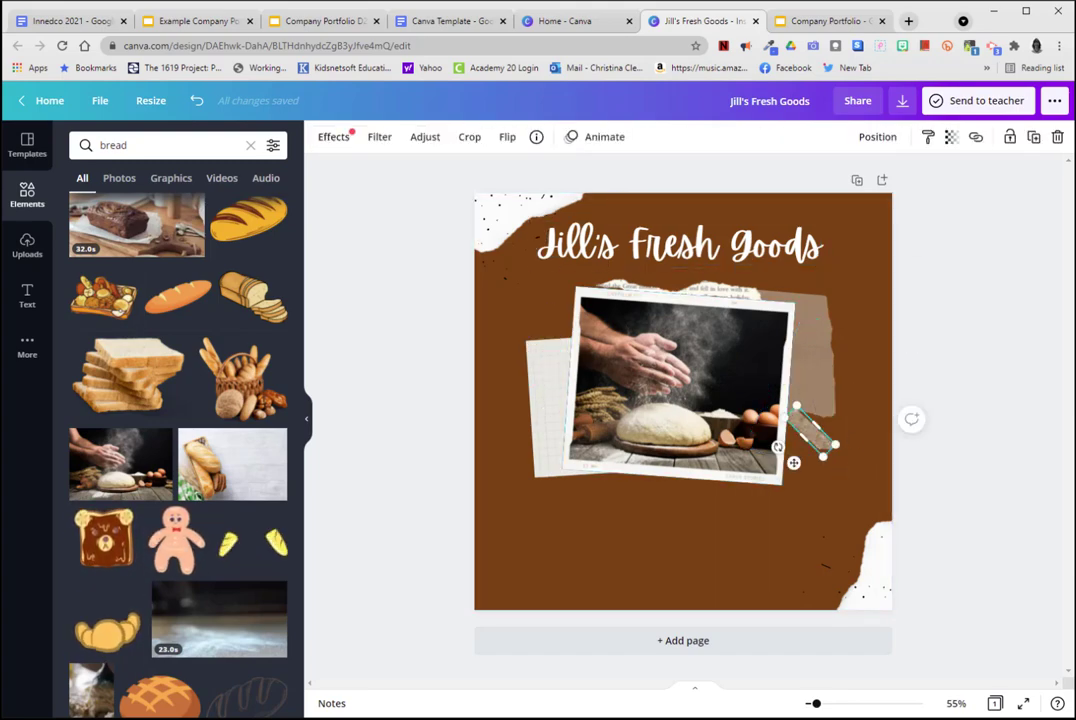
Search the elements for "coffee" and browse the graphics.
left_click(104, 156)
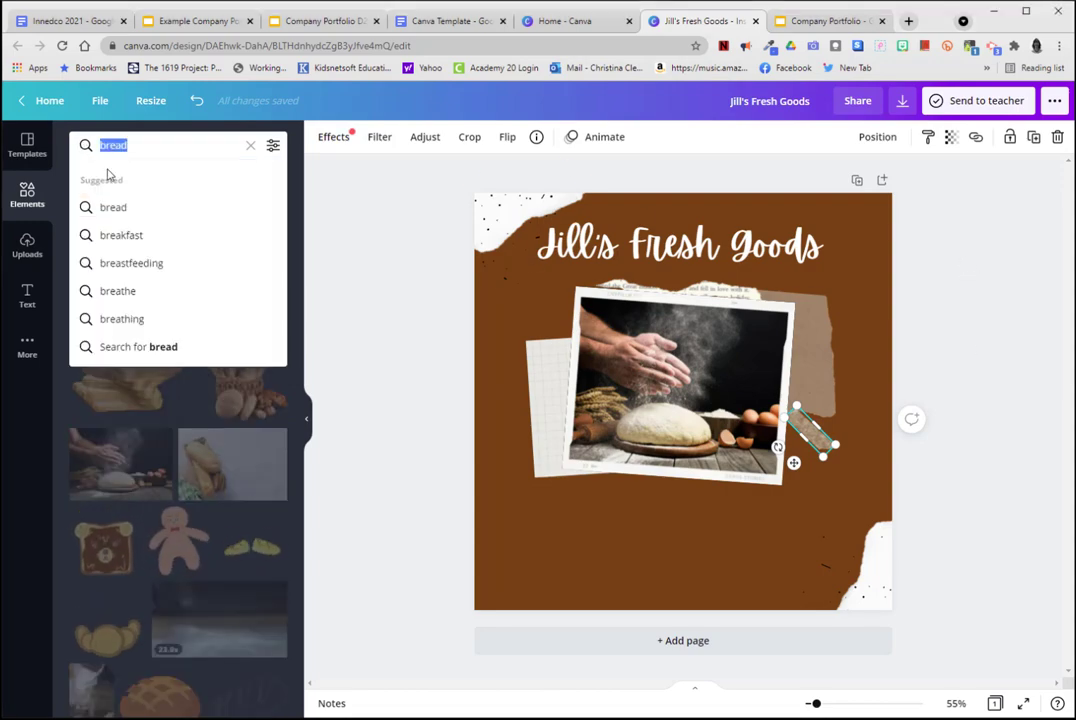
type("coffee")
key("Return")
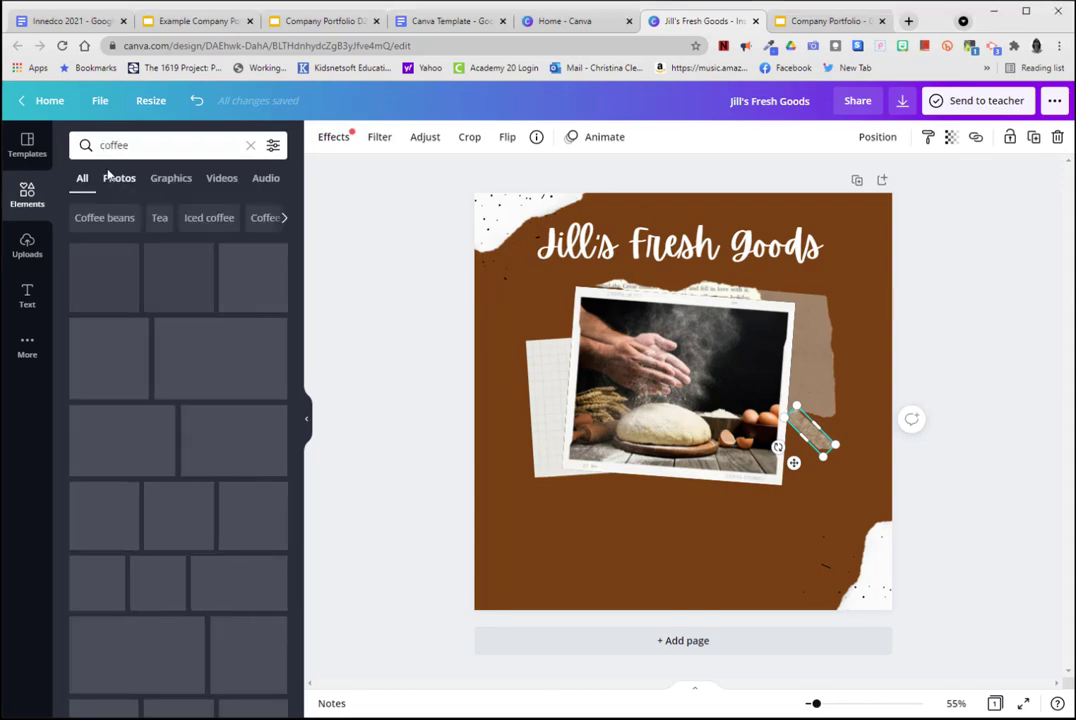
scroll(101, 380, "down", 7)
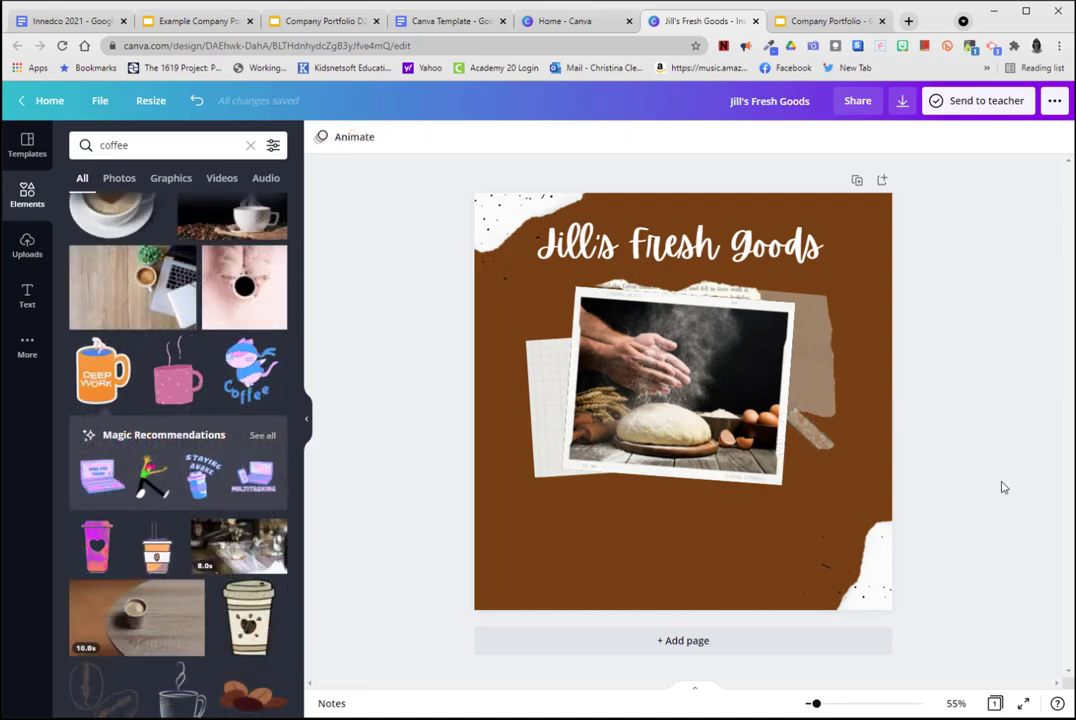
Try the orange "Deep Work" mug sticker at the photo's lower-right corner and check the available download file types.
left_click_drag(103, 372, 676, 377)
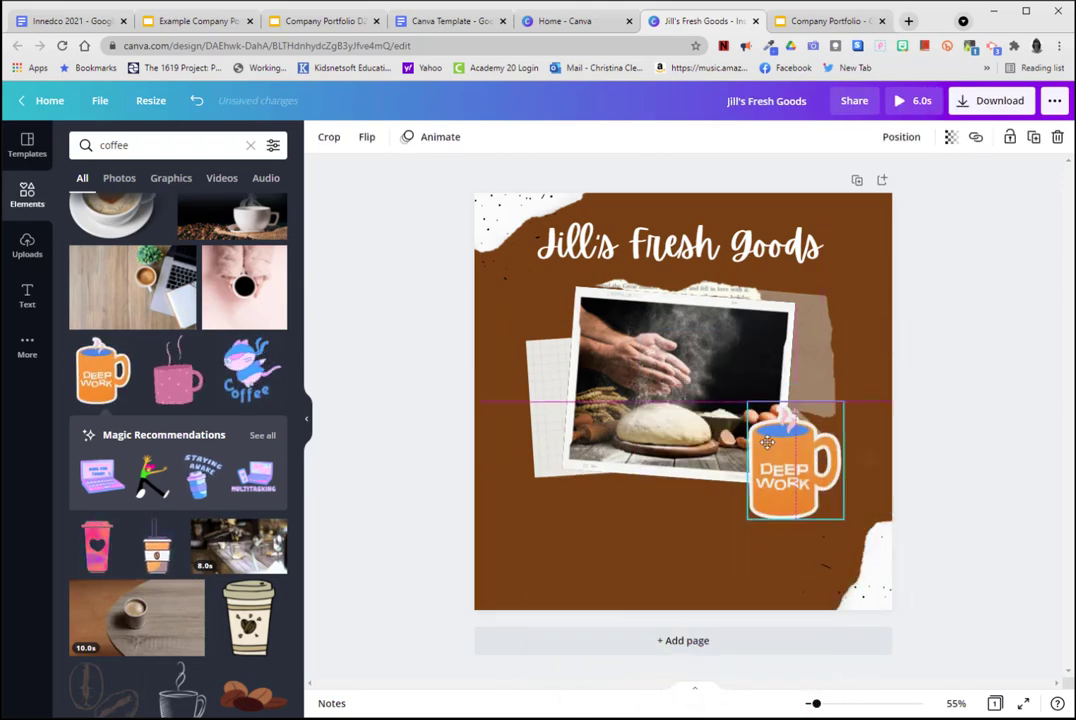
left_click_drag(773, 445, 776, 452)
left_click(988, 101)
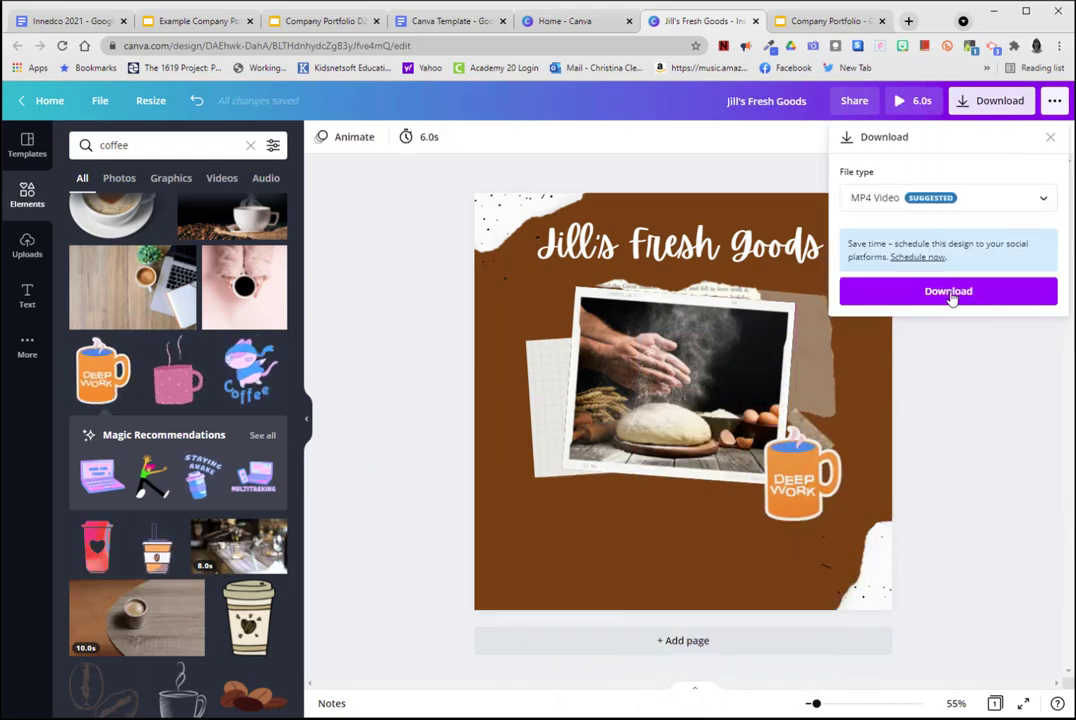
left_click(910, 199)
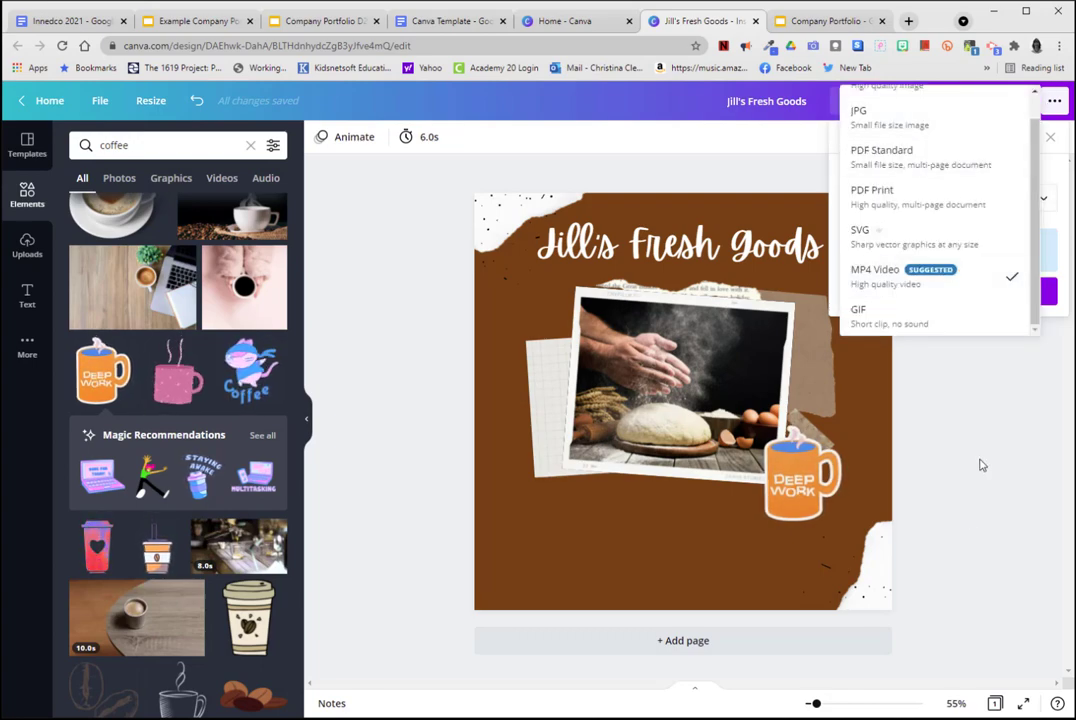
left_click(933, 477)
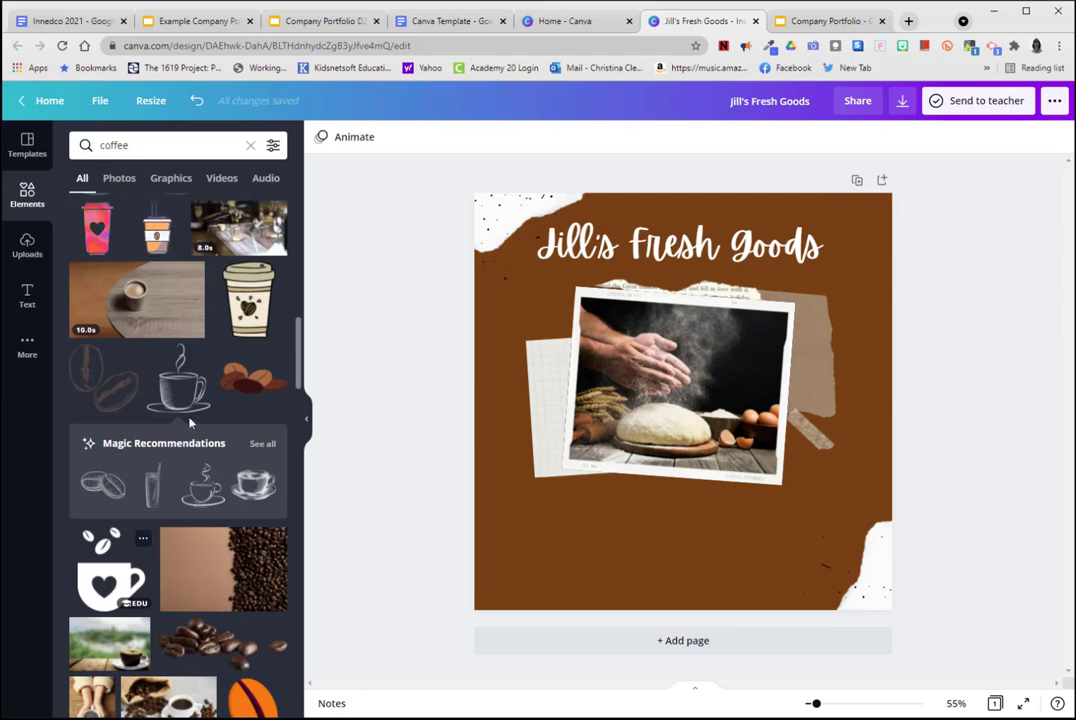
Add the line-drawn steaming coffee cup, recolor it white and place it in the page's lower-right area below the photo.
mouse_move(178, 398)
left_mouse_down()
mouse_move(760, 470)
mouse_move(740, 470)
mouse_move(743, 437)
mouse_move(749, 451)
left_mouse_up()
left_click_drag(793, 528, 778, 494)
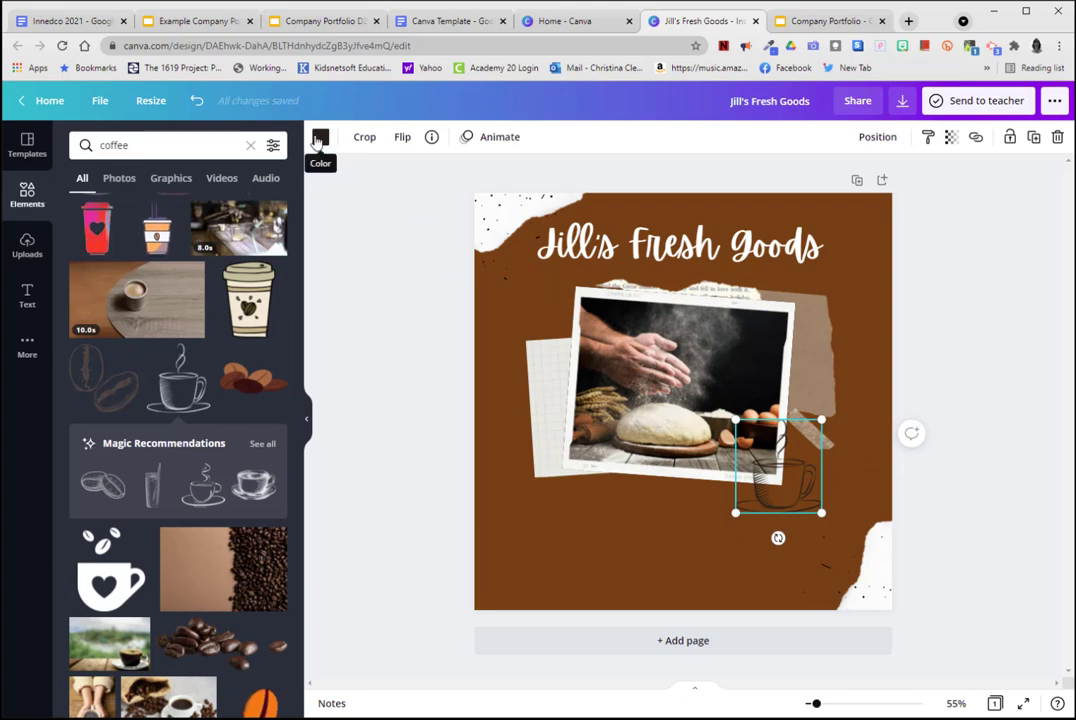
left_click(319, 137)
left_click(231, 211)
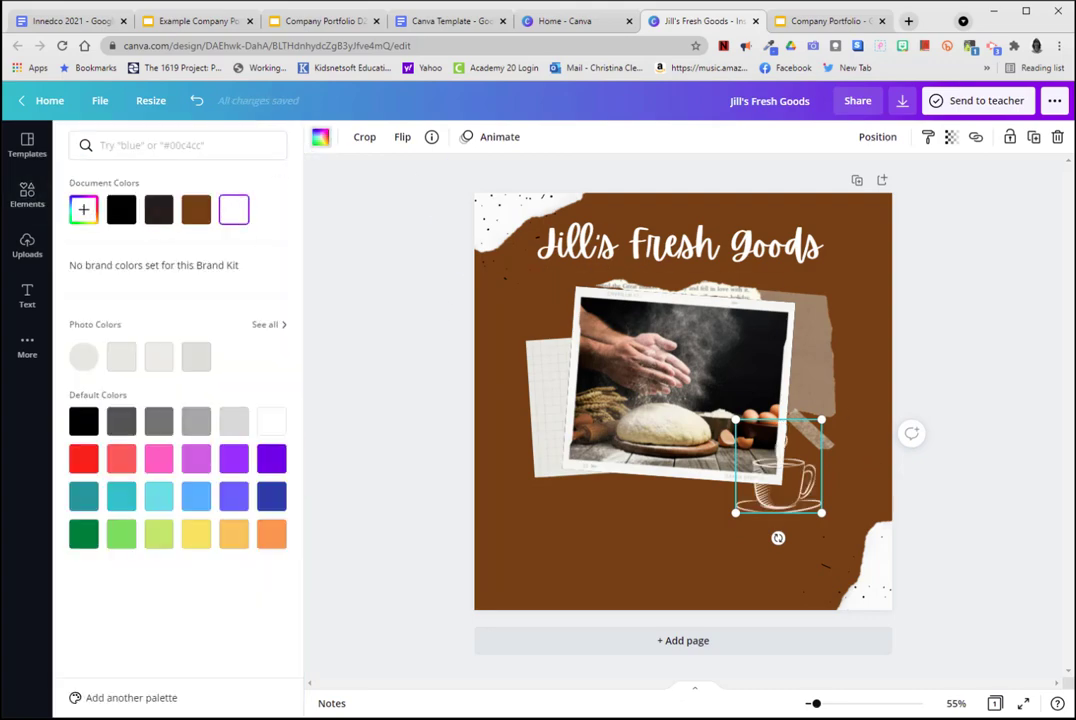
left_click(760, 511)
left_click_drag(797, 507, 808, 569)
left_click(1016, 488)
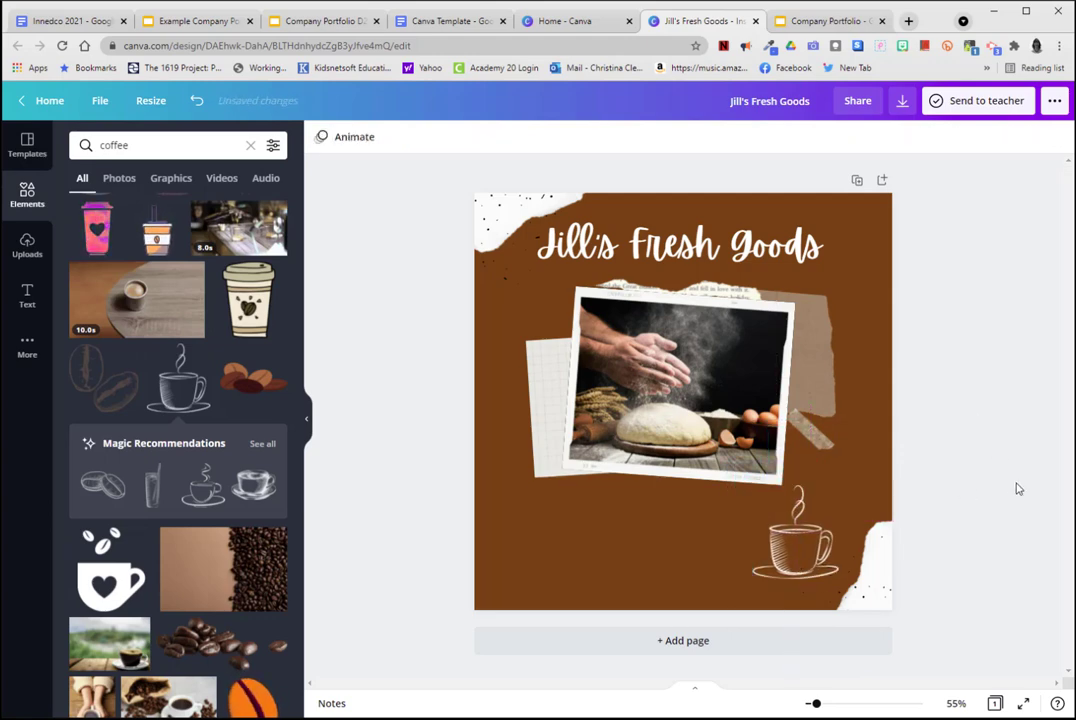
Add a subheading with the bakery's two-line street address and place it below the photo, beside the coffee cup.
left_click(27, 293)
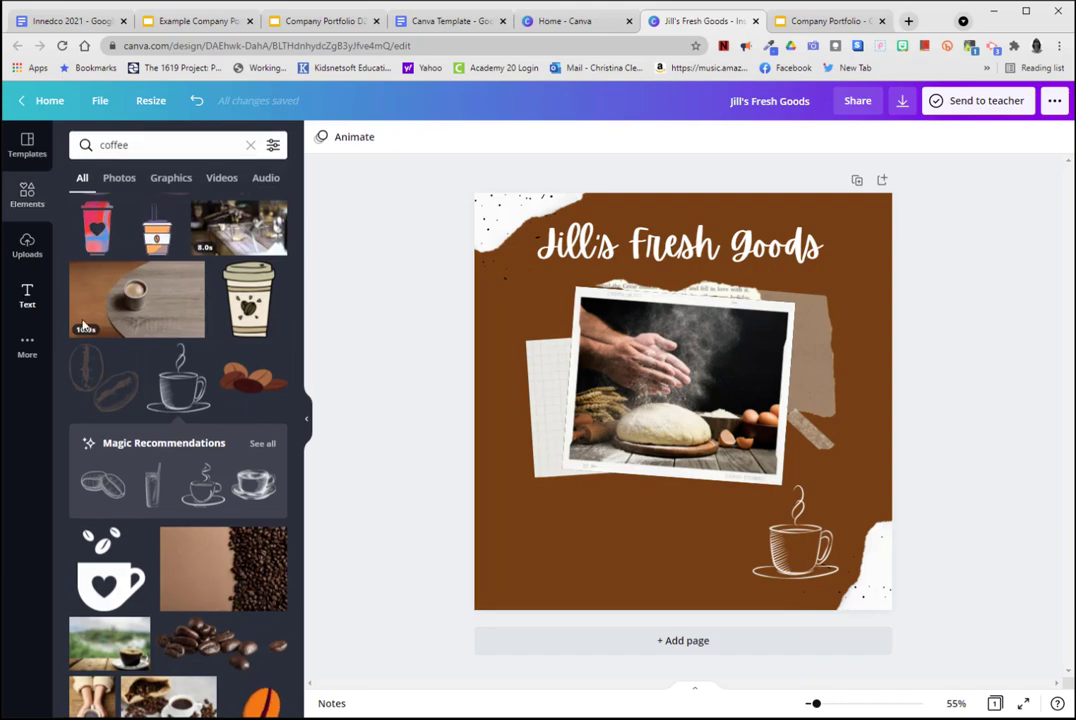
left_click(100, 258)
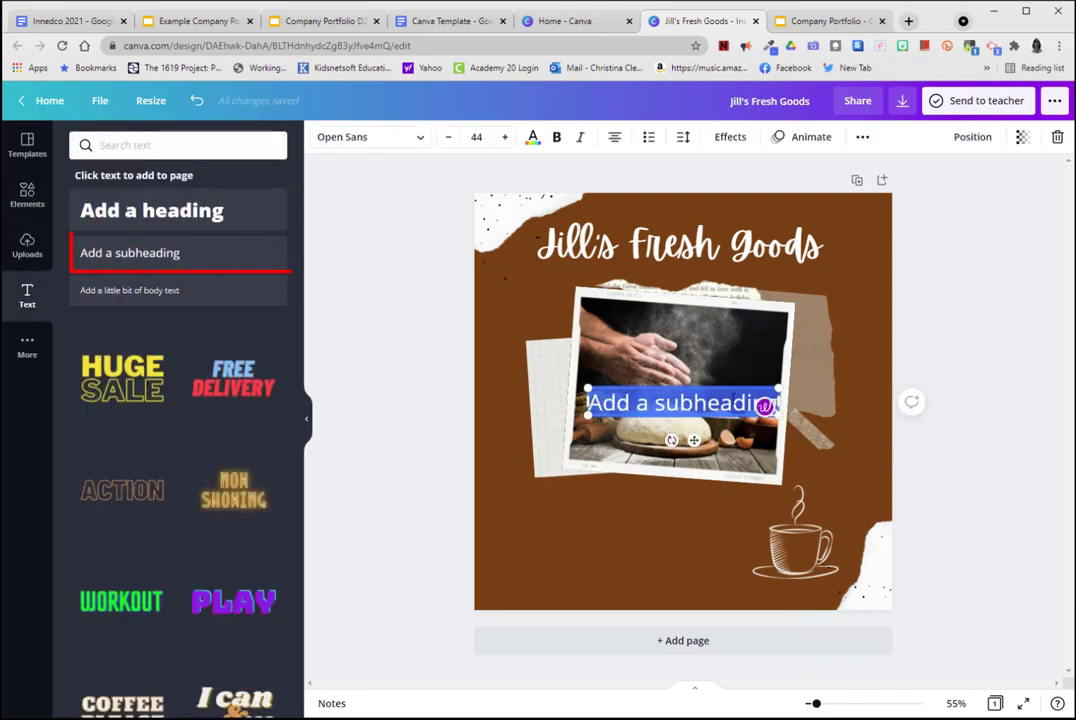
left_click_drag(708, 407, 669, 524)
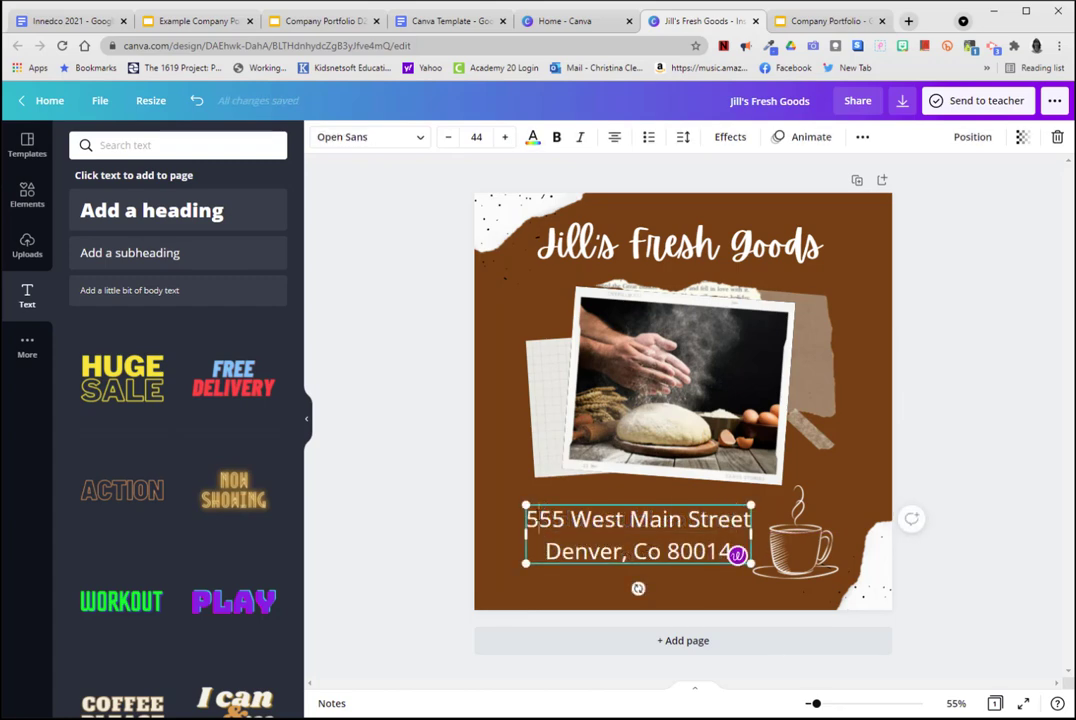
Apply the Code Pro font to the address text and set its size to 32.
left_click_drag(530, 518, 735, 564)
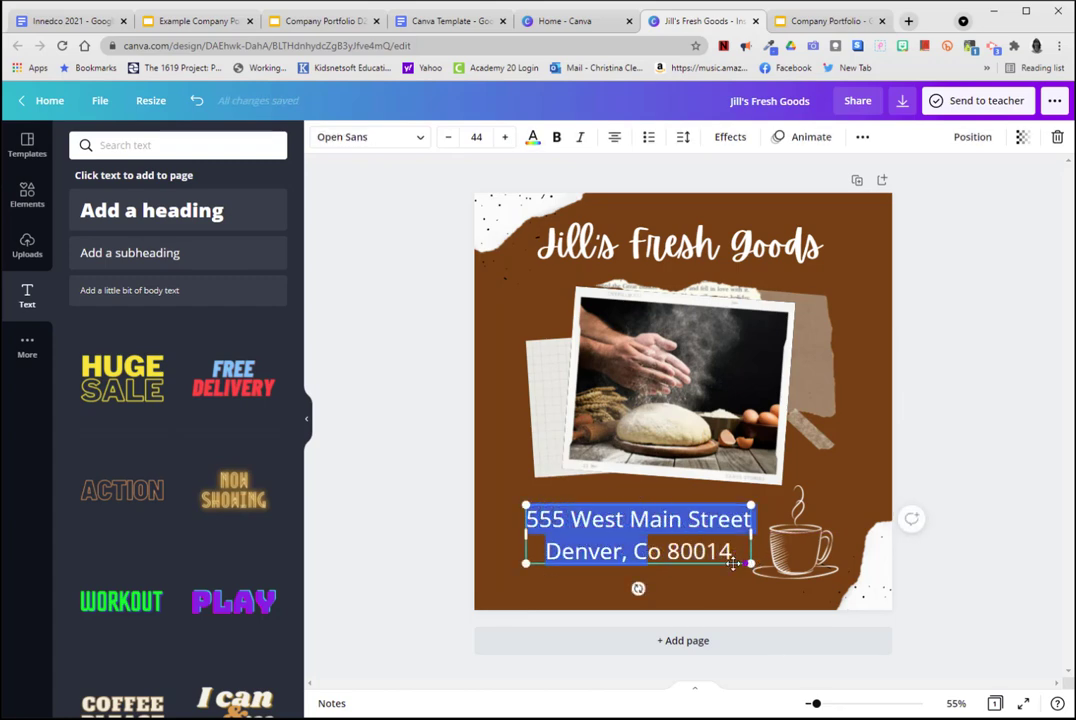
left_click(378, 140)
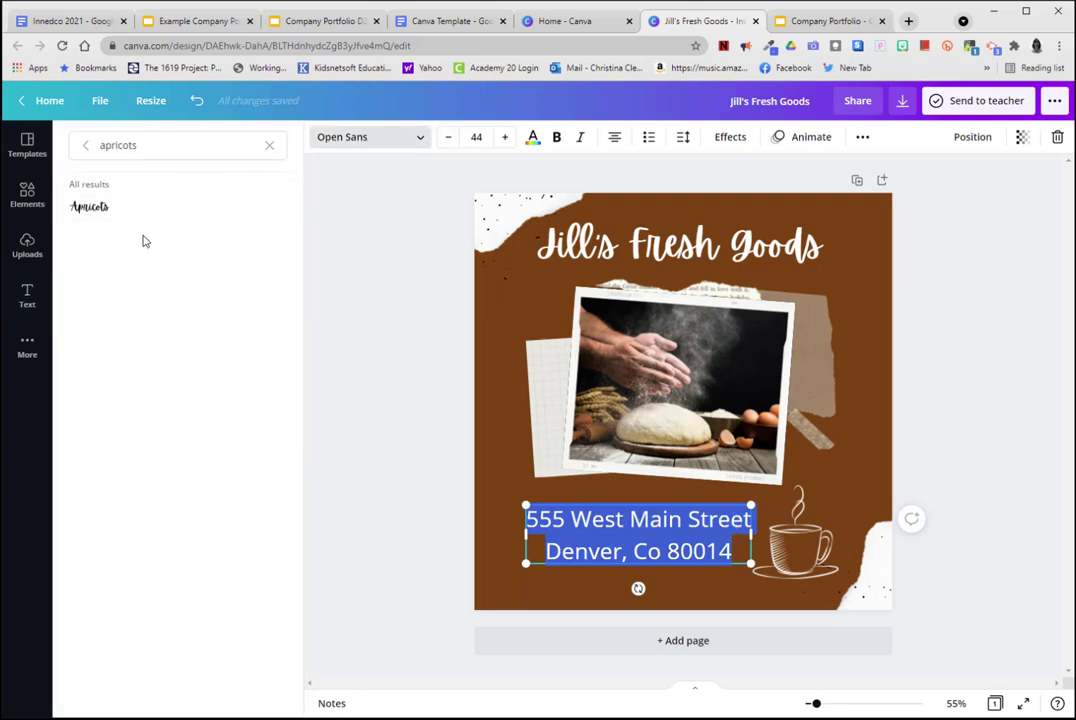
left_click(85, 149)
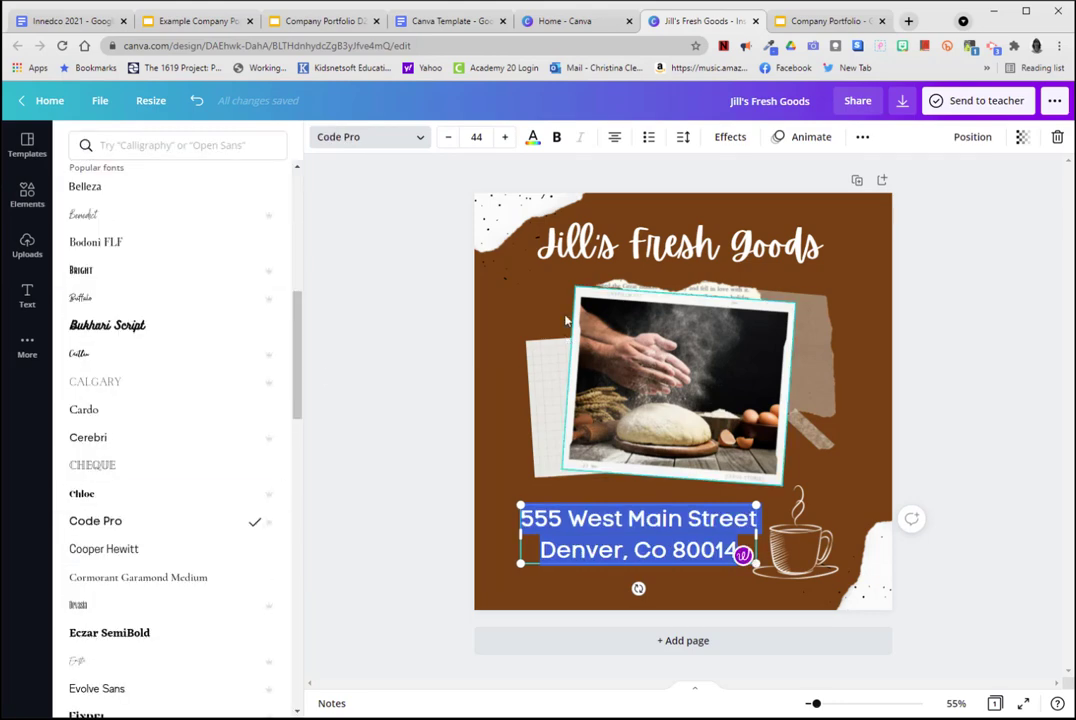
left_click(476, 137)
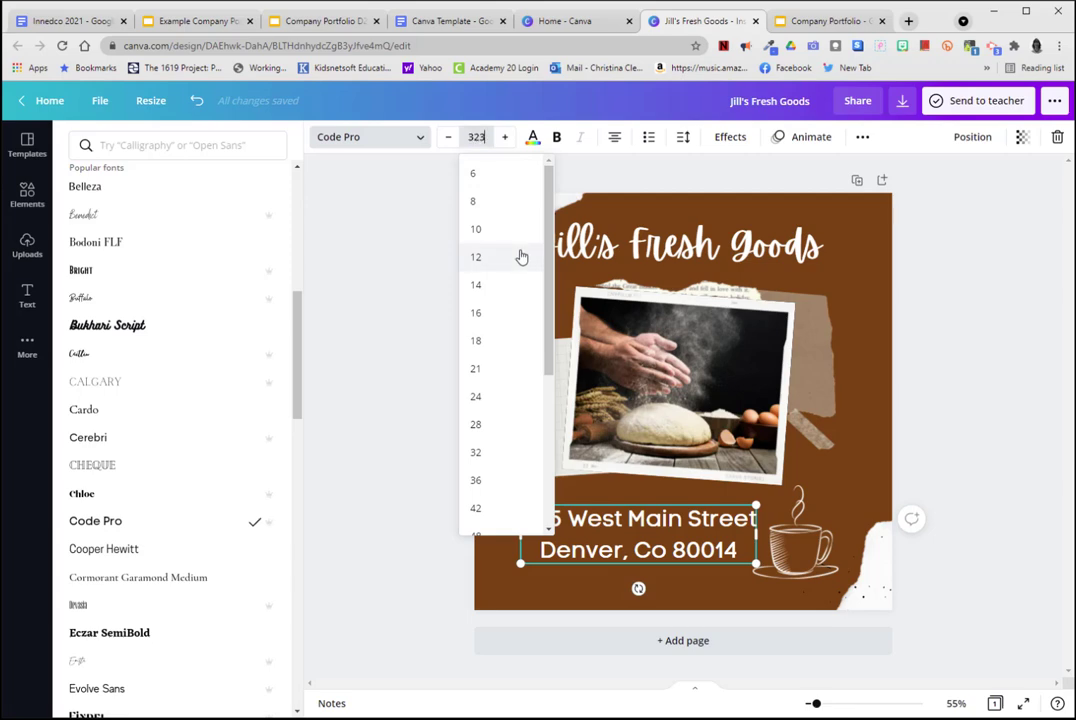
type("323")
key("Return")
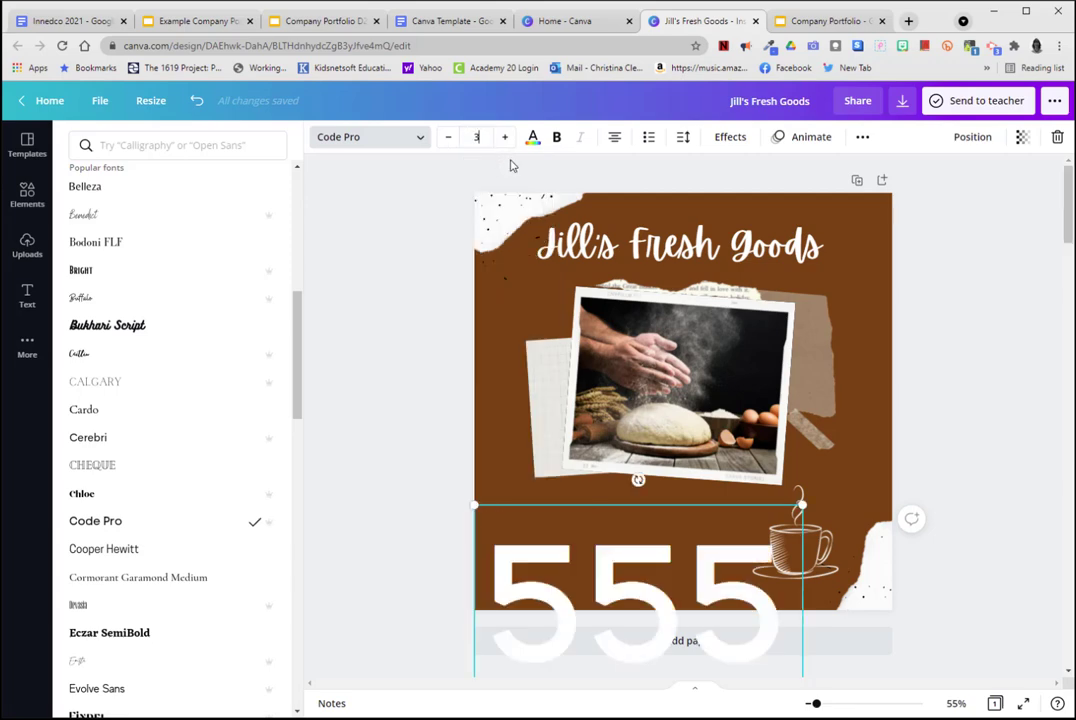
key("Return")
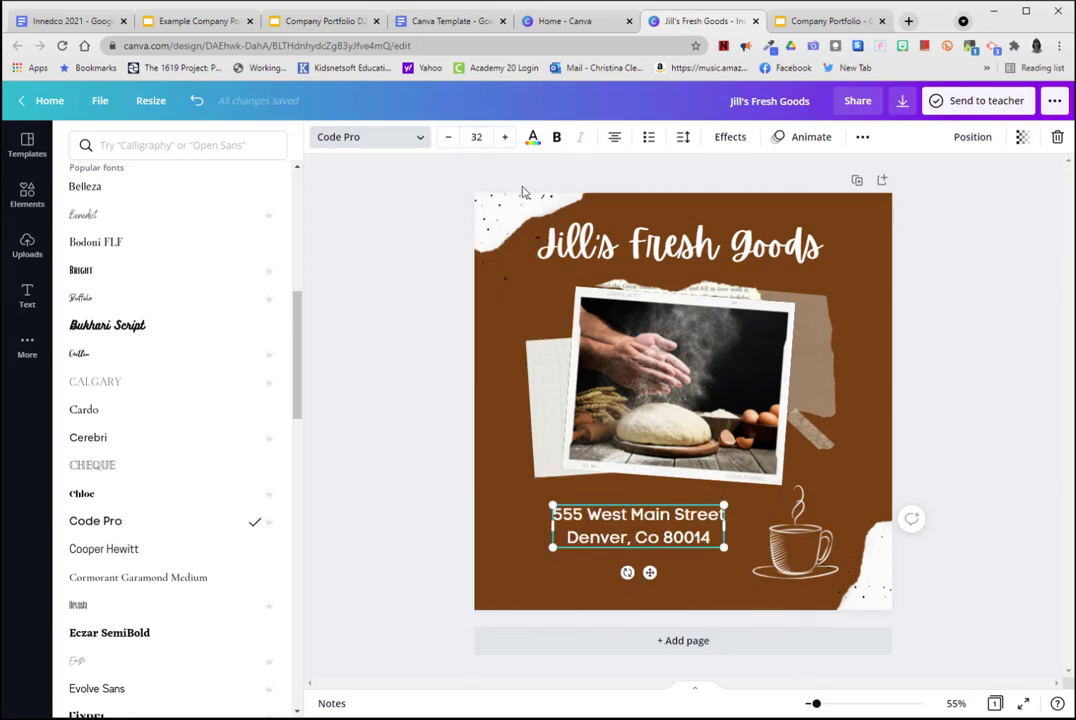
Set the font size of the address text to 40.
left_click(448, 137)
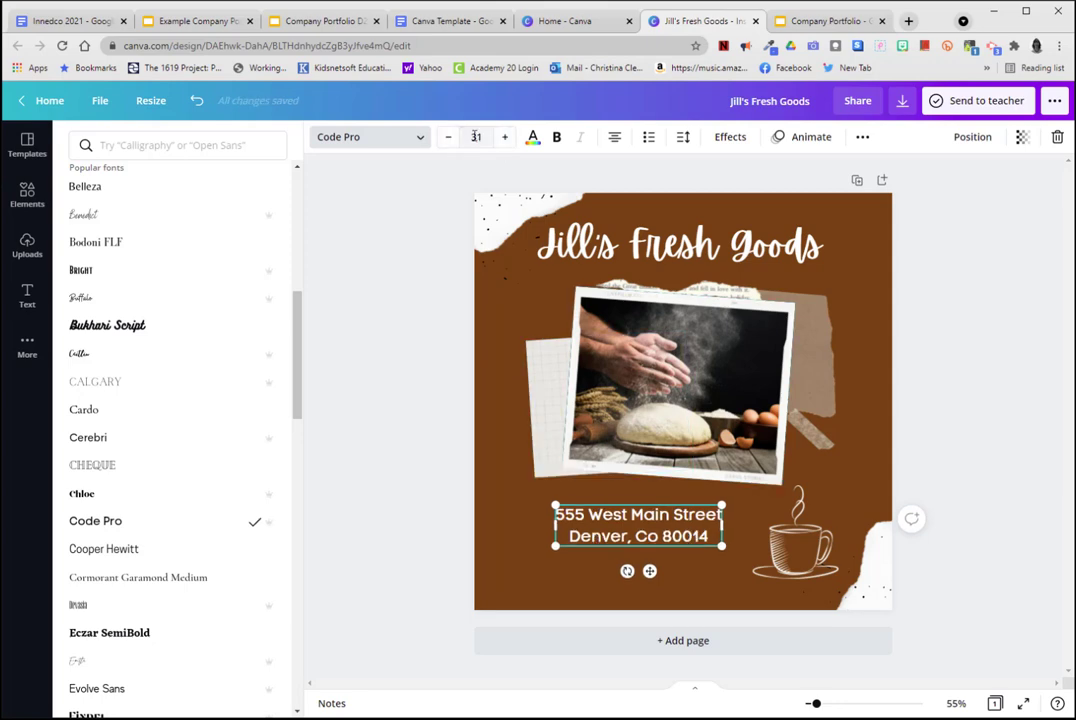
left_click(484, 139)
type("40")
key("Return")
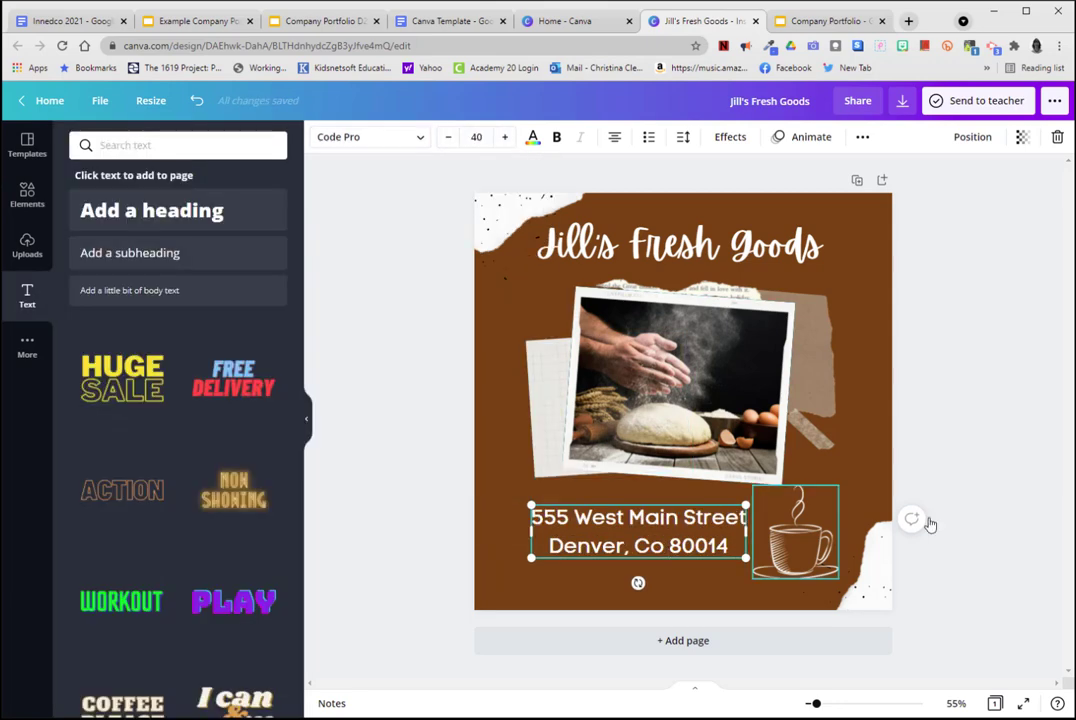
left_click(1004, 386)
Move the address directly beneath the photo and shift the coffee cup up beside it, near the page's right edge.
left_click(722, 543)
left_click_drag(722, 543, 746, 548)
left_click(818, 568)
left_click_drag(818, 568, 828, 557)
left_click_drag(689, 551, 705, 551)
left_click_drag(822, 534, 835, 528)
left_click(967, 546)
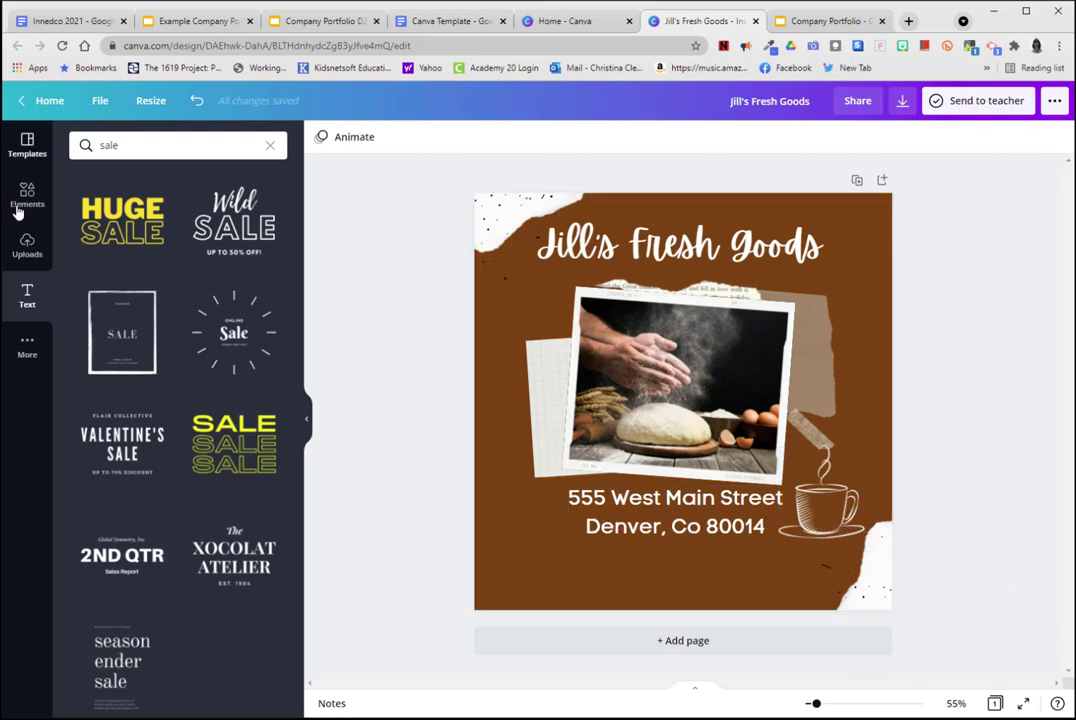
Search the text designs for "sale" and try the starburst "Online Sale" design, scaled down in the page's lower-left corner.
left_click(27, 294)
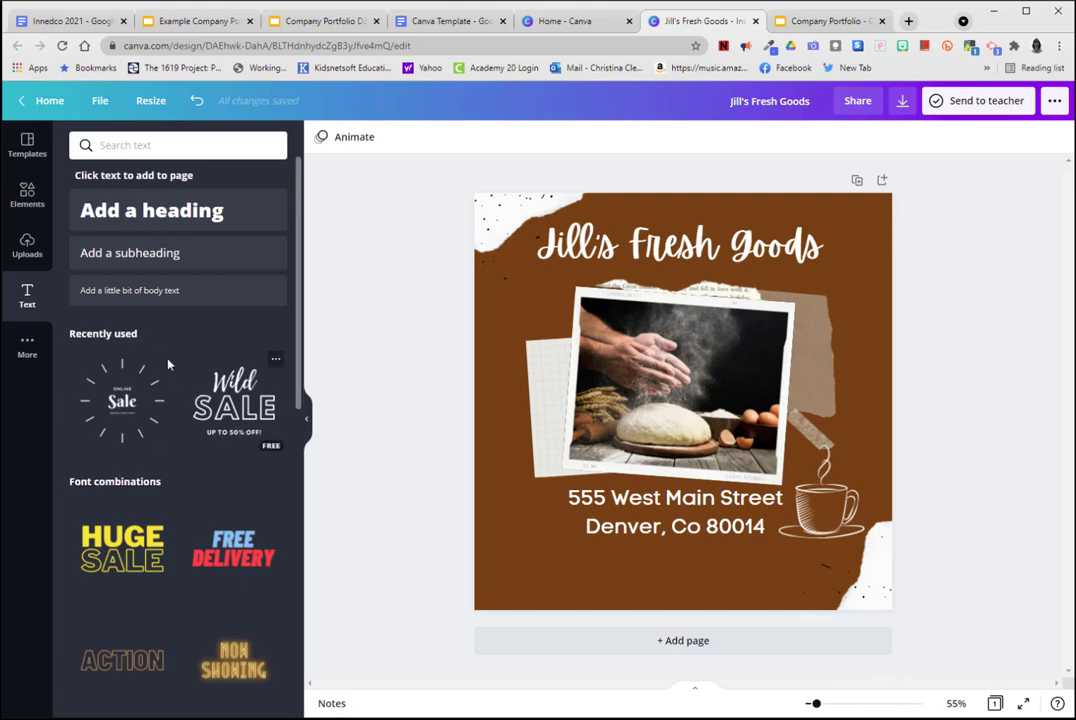
left_click(119, 145)
type("sale")
key("Return")
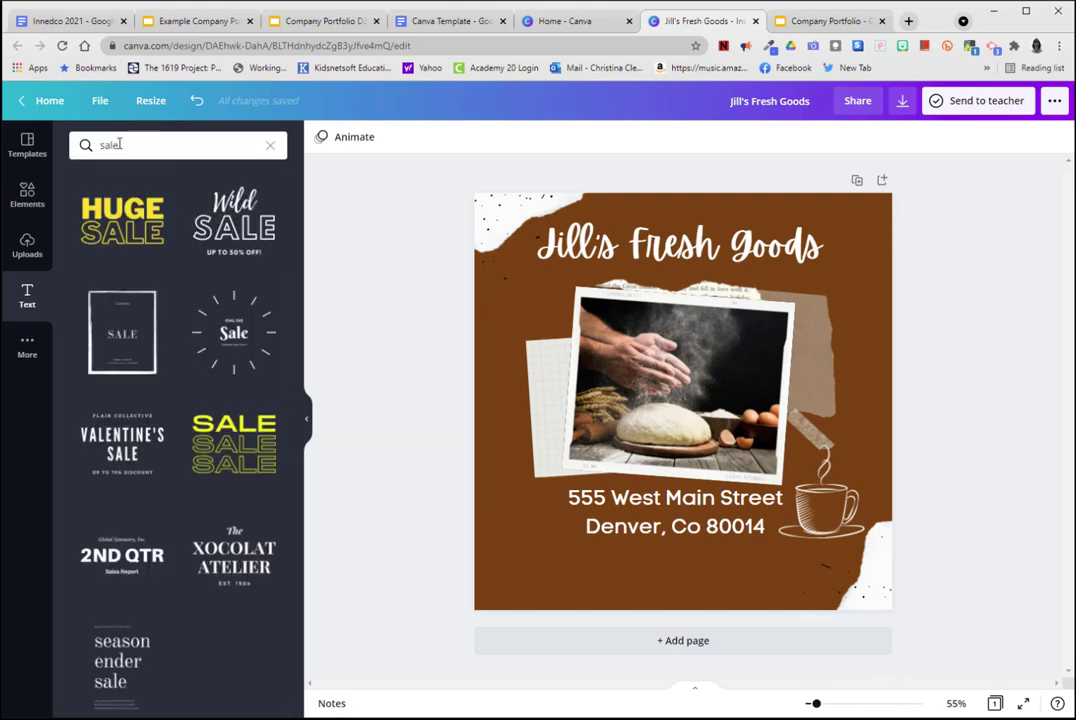
left_click_drag(238, 378, 612, 545)
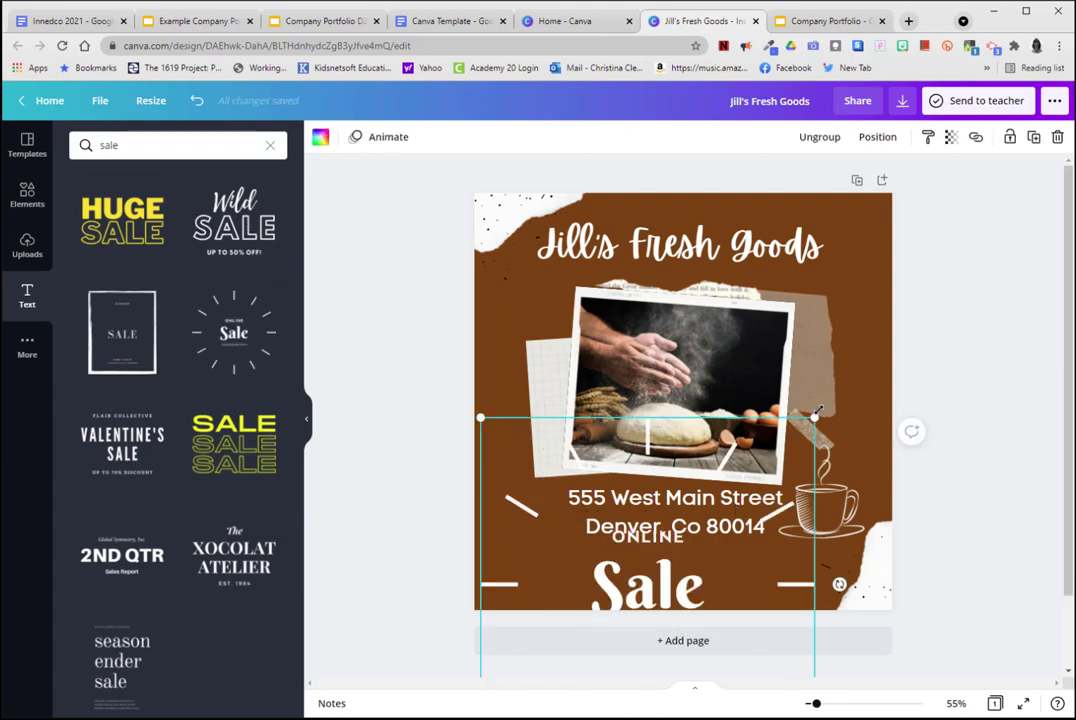
left_click_drag(648, 583, 616, 476)
left_click_drag(449, 309, 632, 555)
left_click_drag(710, 627, 562, 572)
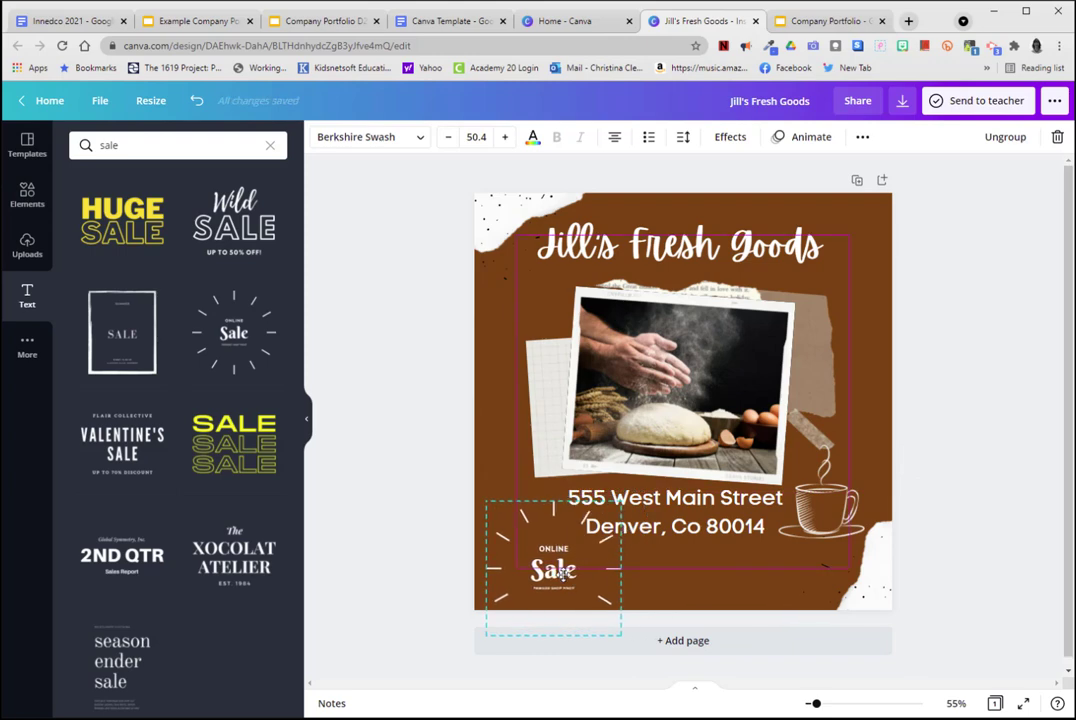
Delete the "ONLINE" line and the small tagline from the starburst sale design and shrink it to fit the page corner.
left_click(554, 549)
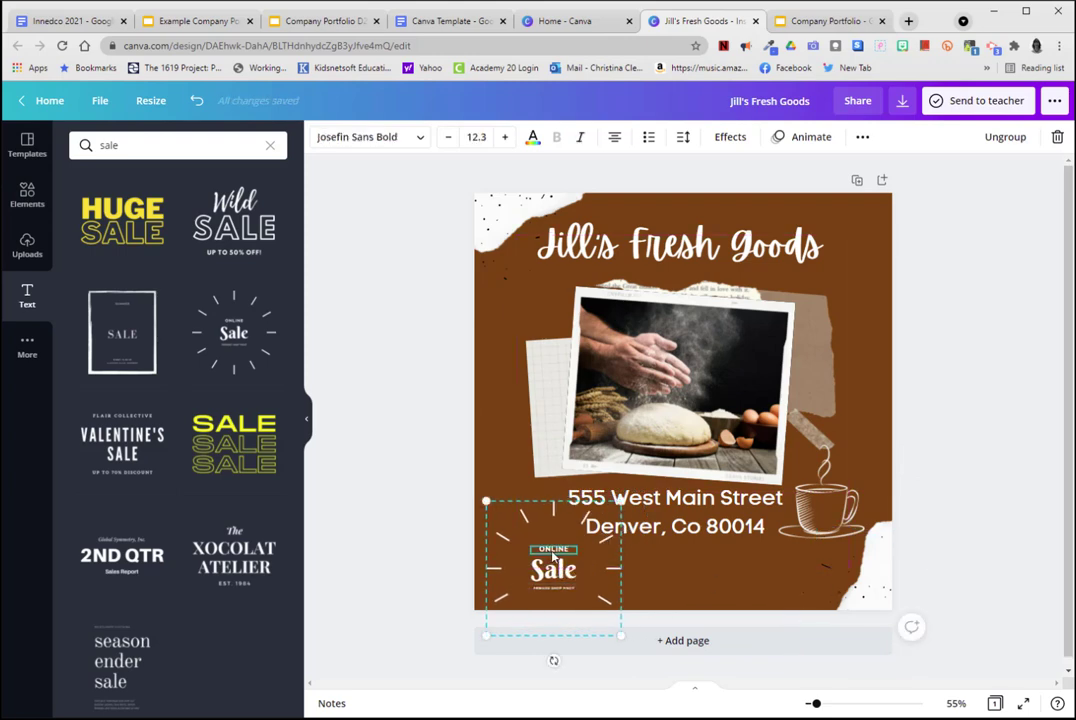
key("Delete")
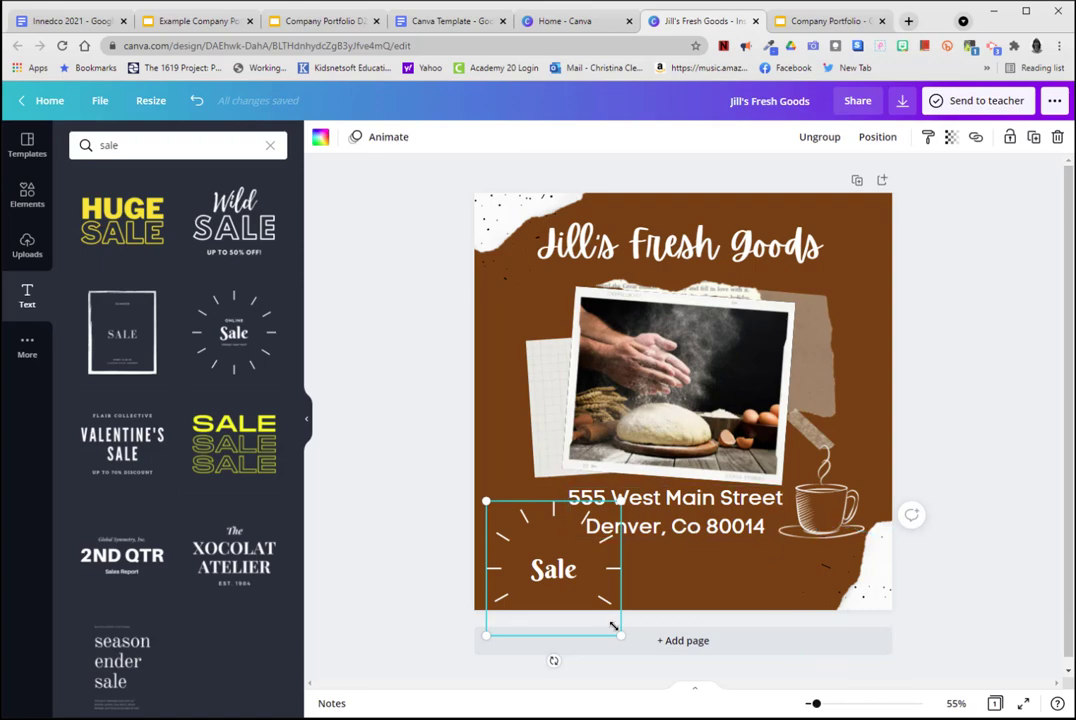
left_click_drag(621, 639, 593, 605)
left_click(552, 567)
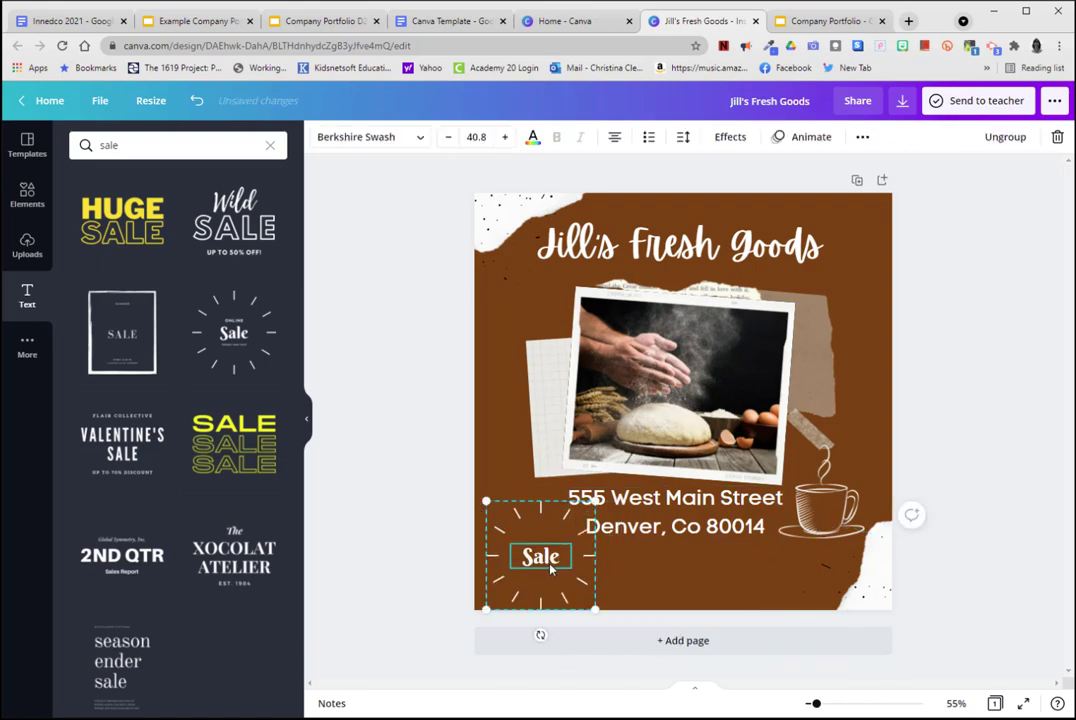
Add a subheading below the address reading "Every Sunday from 8:00 am-10:00 a.m." and "50% off all our breads".
left_click(27, 297)
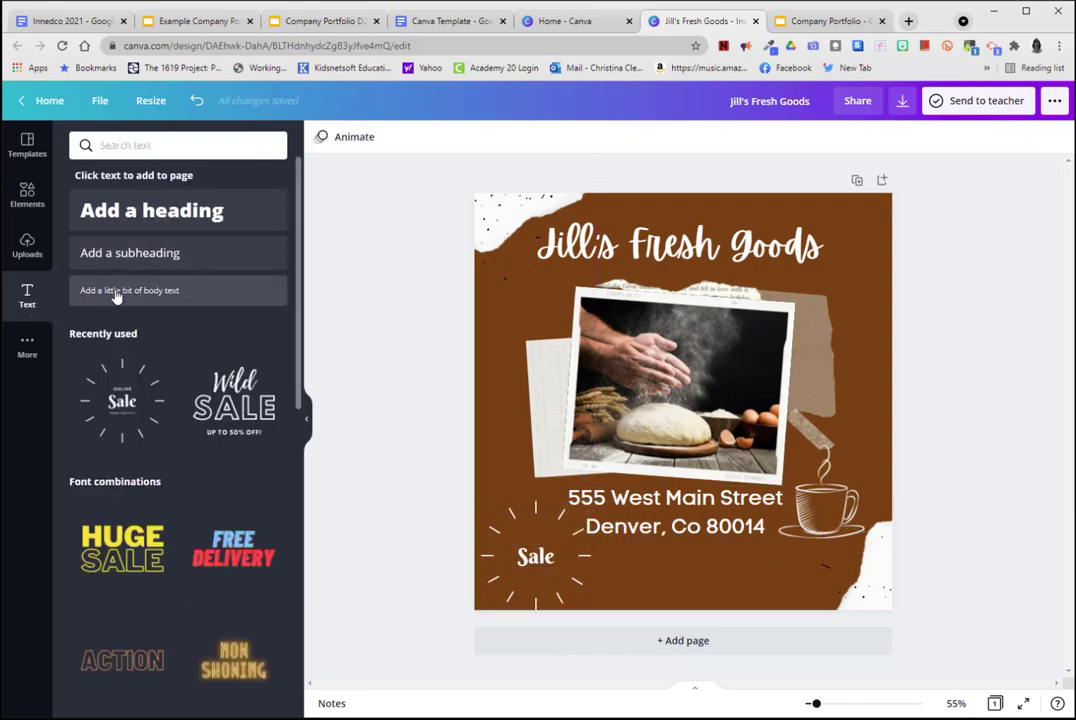
left_click(130, 253)
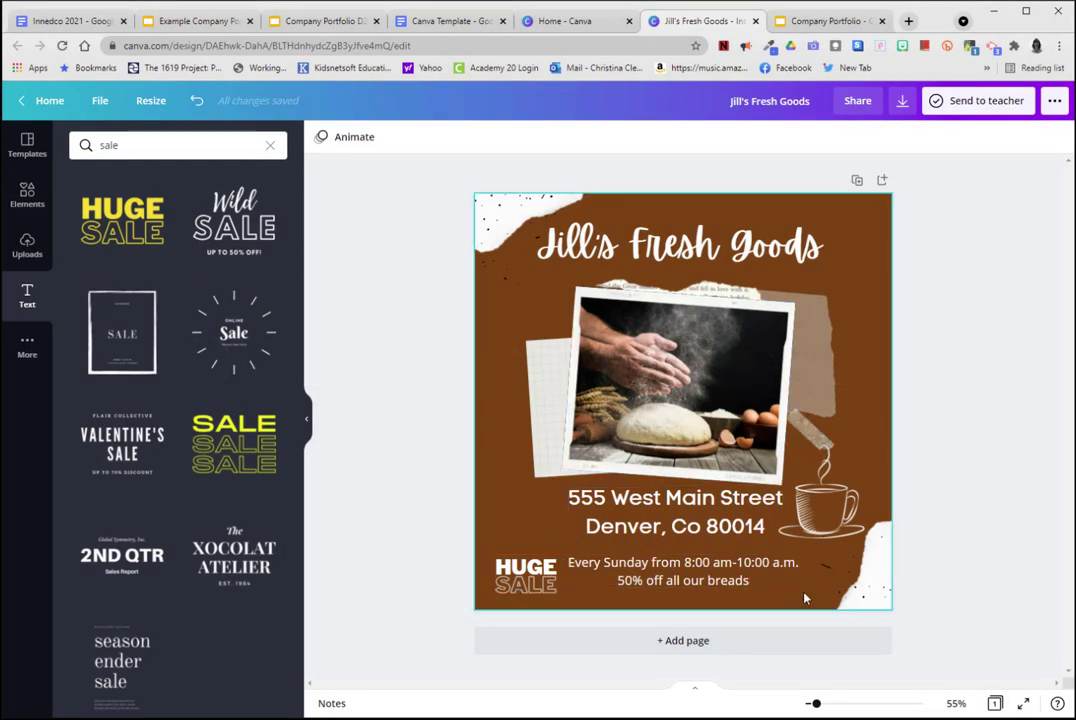
Delete the tape strip above the coffee cup and enlarge the cup slightly into the freed space beside the address.
left_click(812, 428)
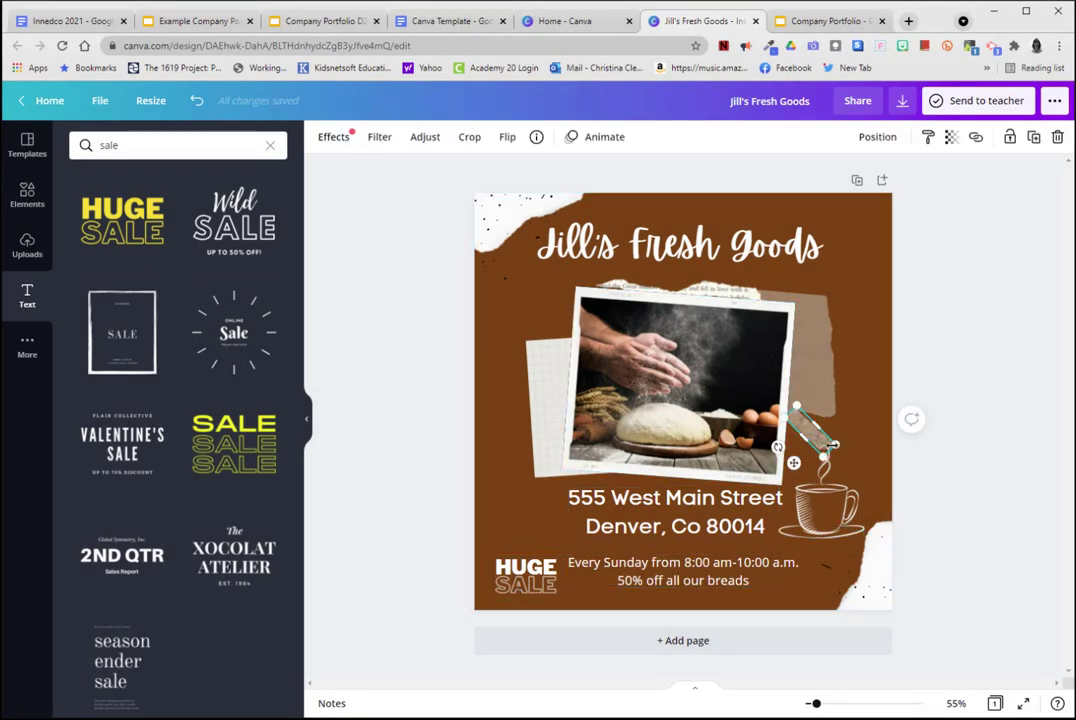
key("Delete")
left_click(860, 450)
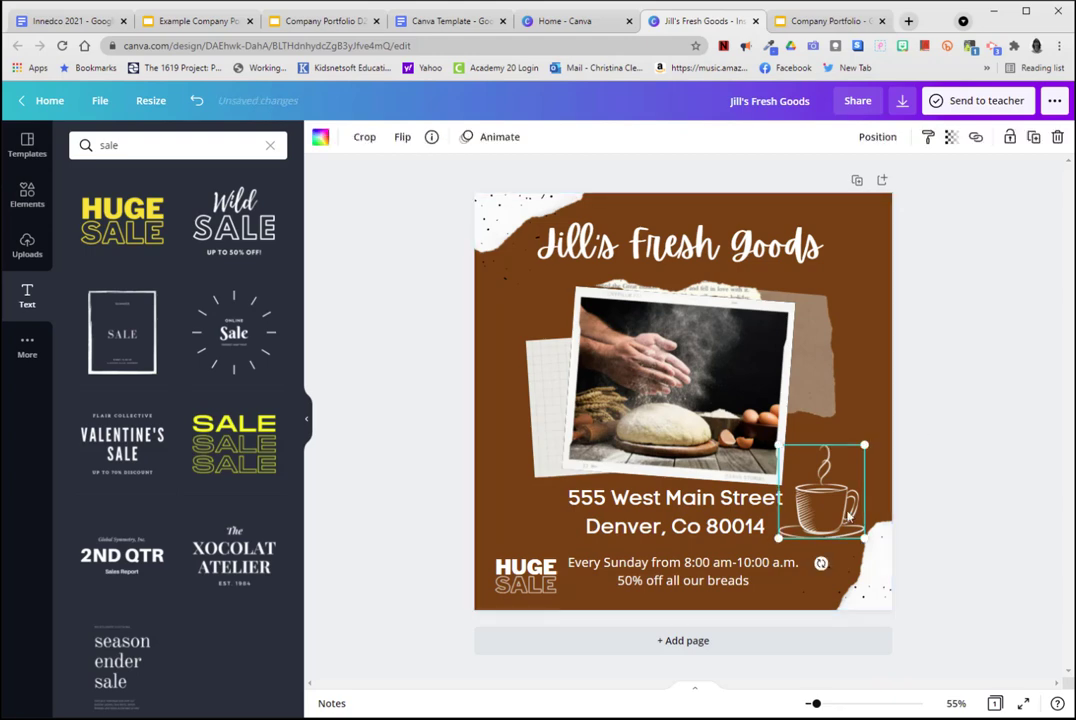
left_click_drag(868, 443, 886, 424)
left_click_drag(823, 524, 817, 519)
left_click(966, 464)
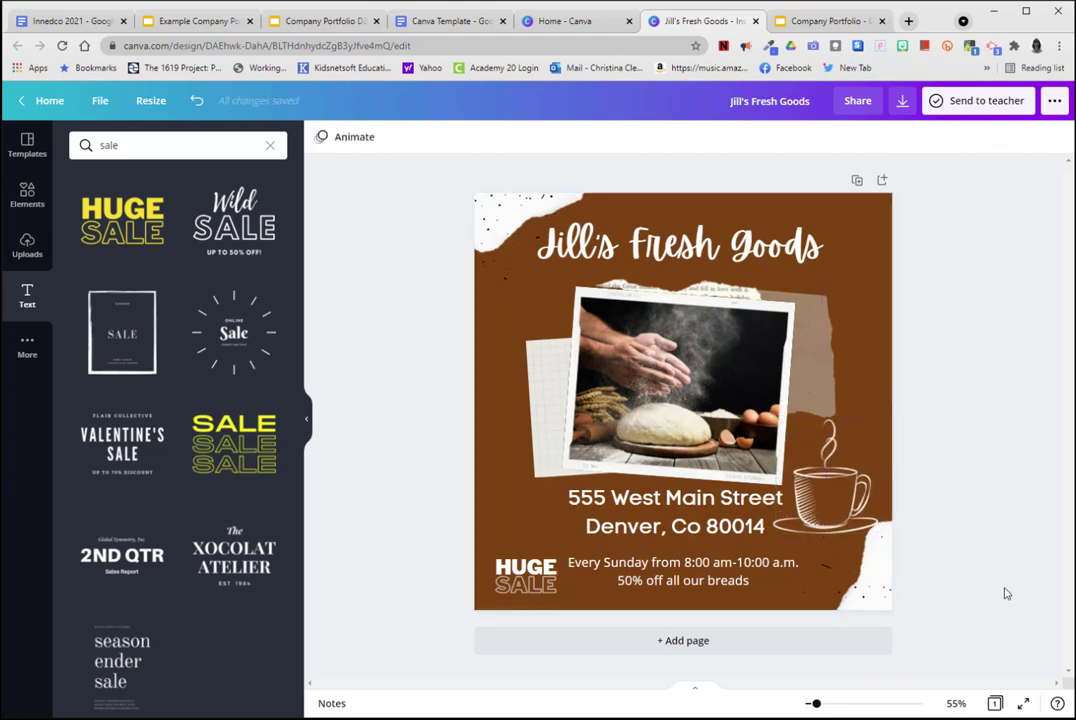
Scale the coffee cup down slightly, keeping it beside the address.
left_click(855, 482)
left_click_drag(878, 421, 866, 439)
left_click(984, 401)
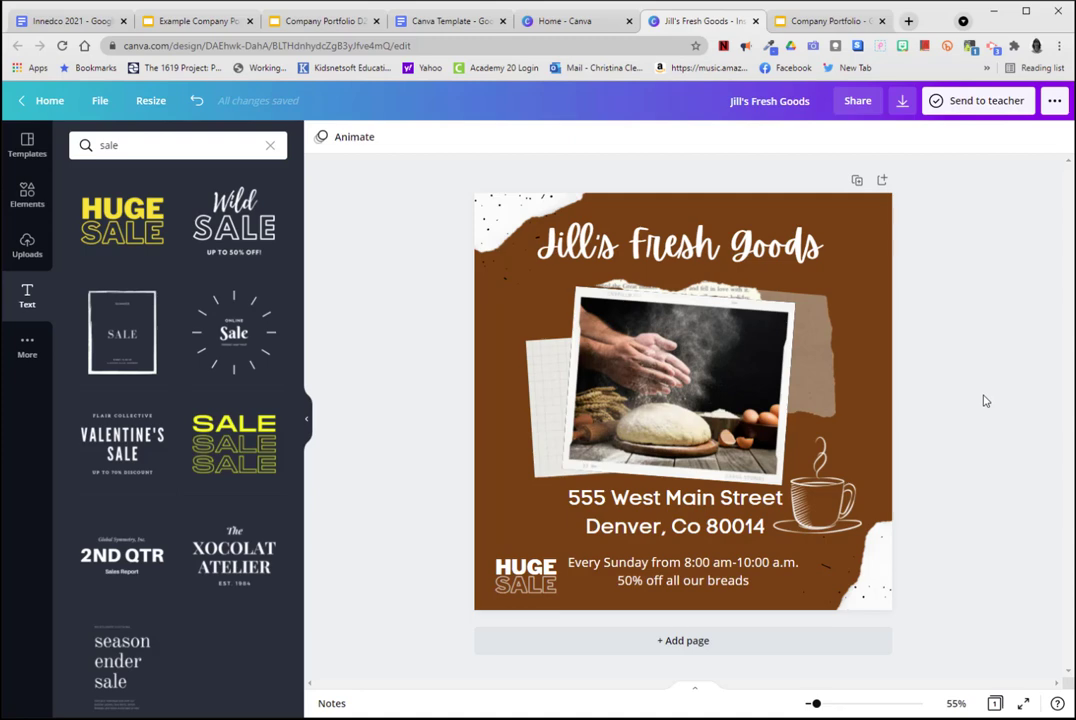
Download the post as a PNG file and show the downloaded file in its folder.
left_click(902, 100)
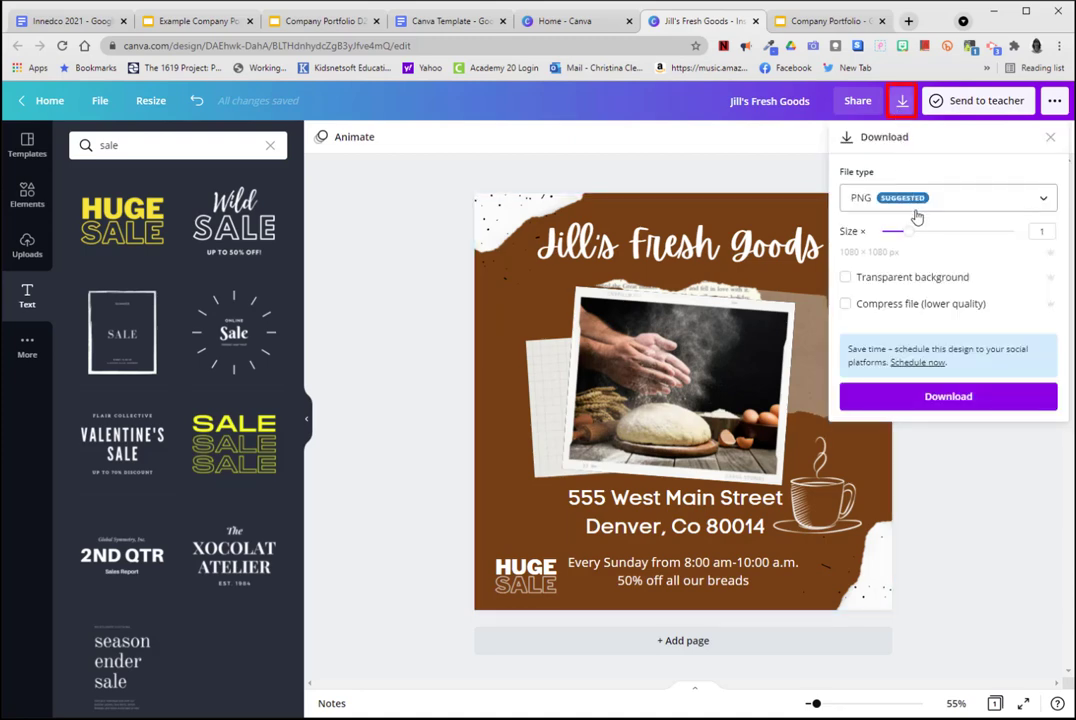
left_click(940, 398)
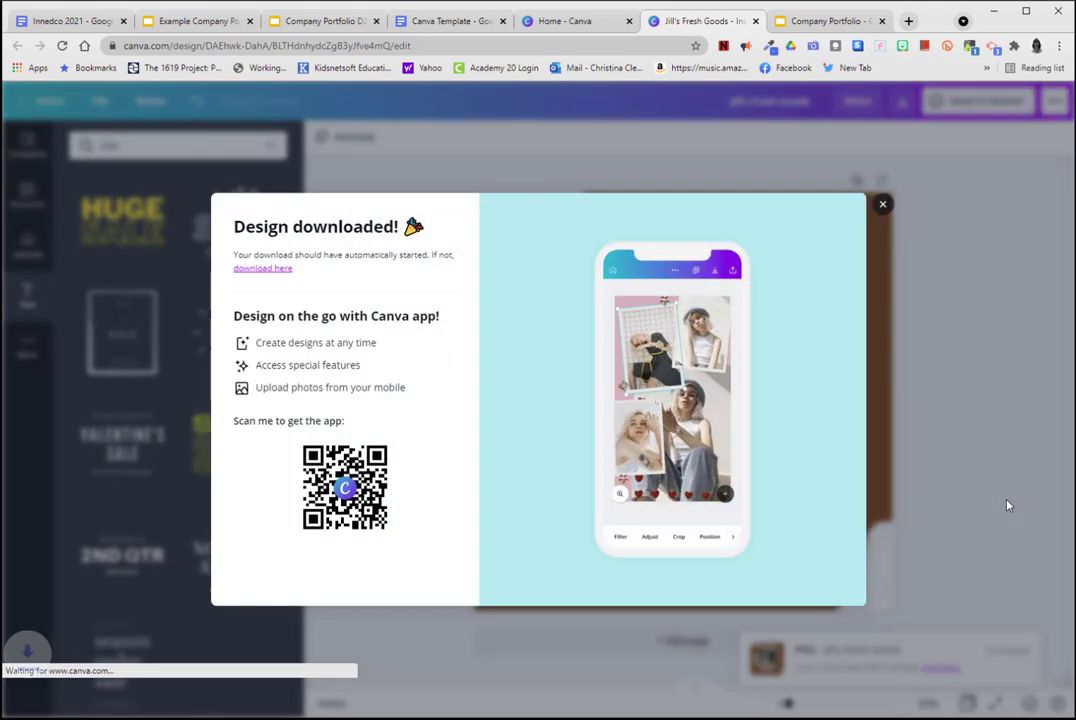
left_click(150, 698)
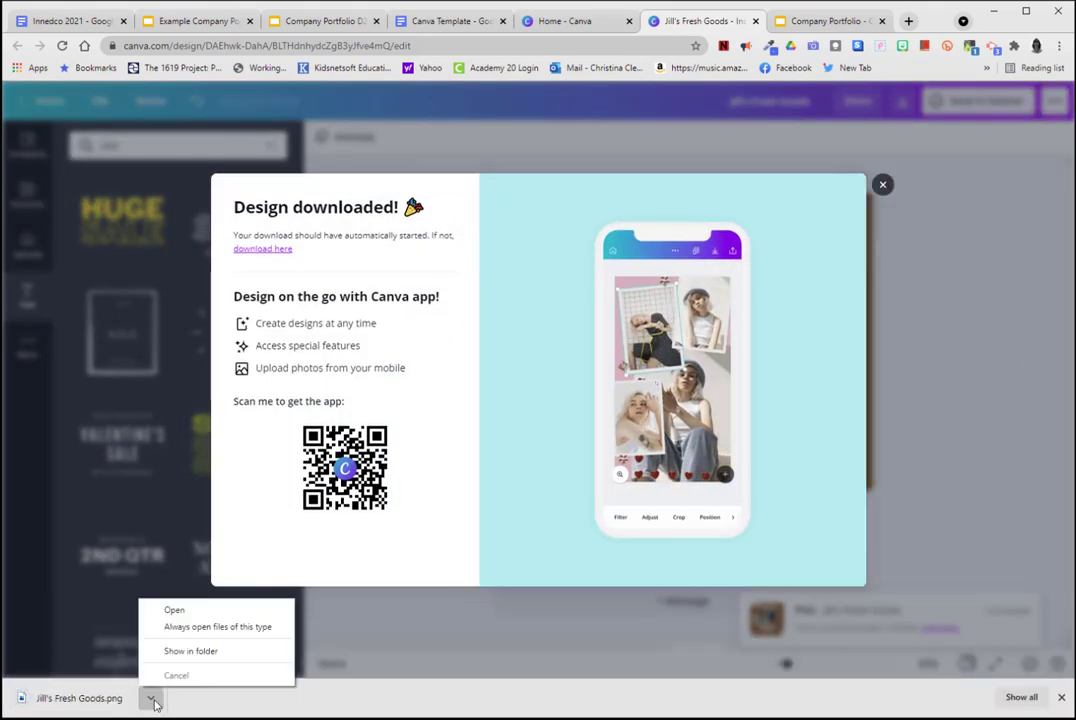
left_click(172, 651)
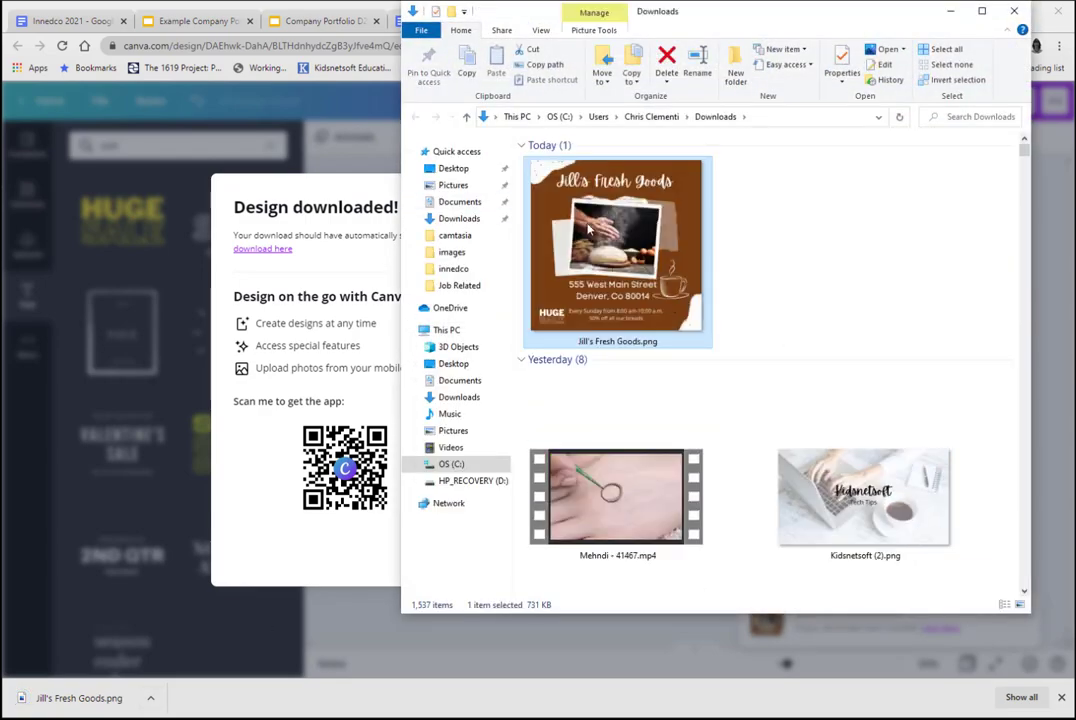
Copy Jill's Fresh Goods.png from Downloads and paste it into the images folder inside computer design > canva on the desktop.
right_click(589, 229)
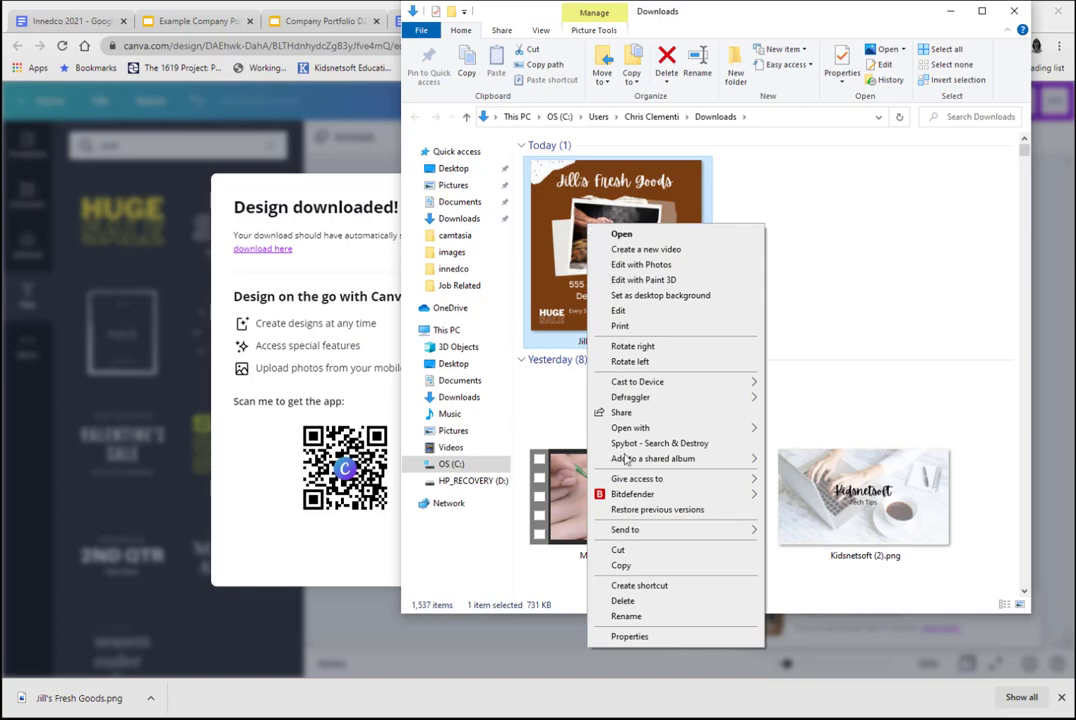
left_click(625, 565)
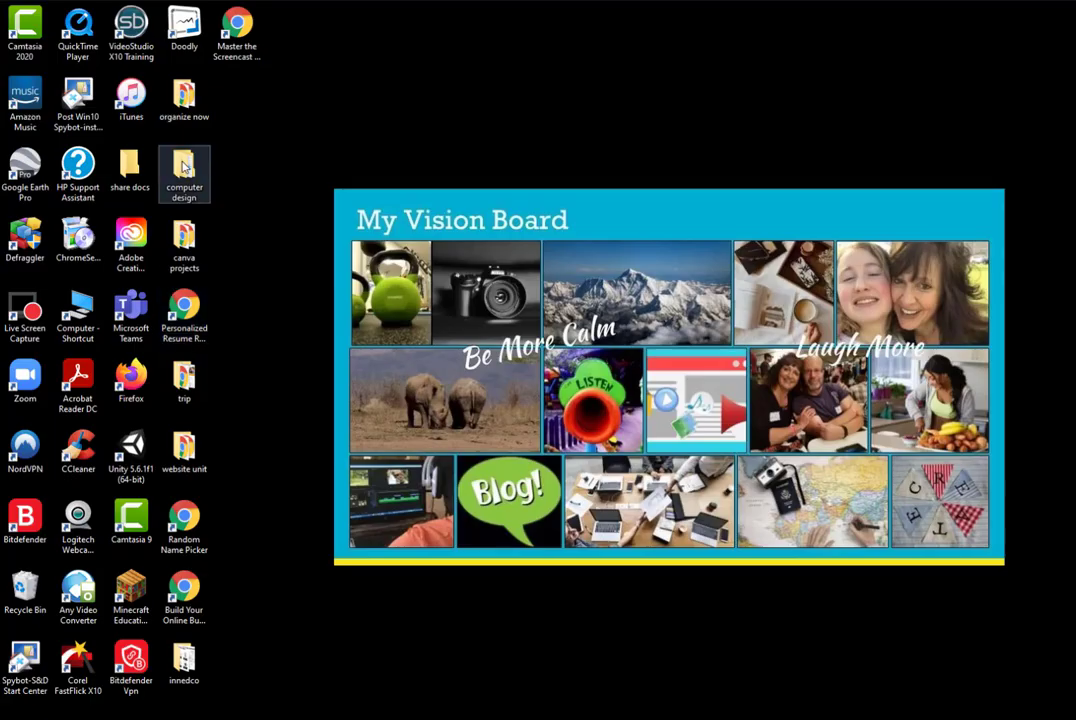
double_click(184, 167)
left_click_drag(800, 43, 738, 62)
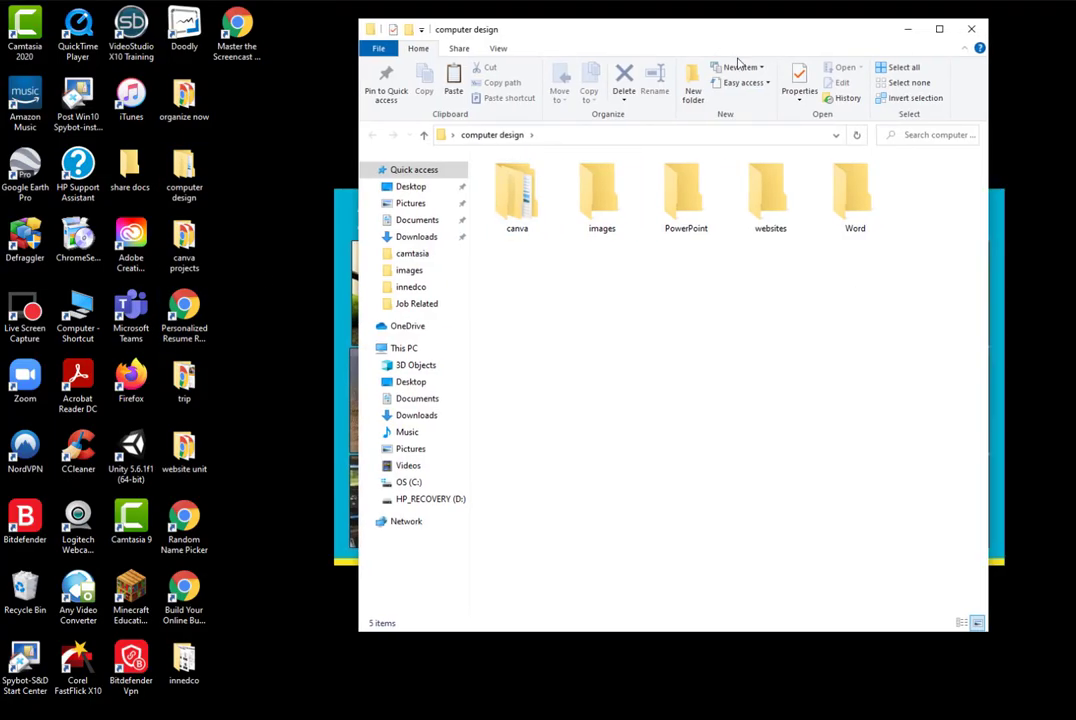
double_click(515, 195)
double_click(510, 176)
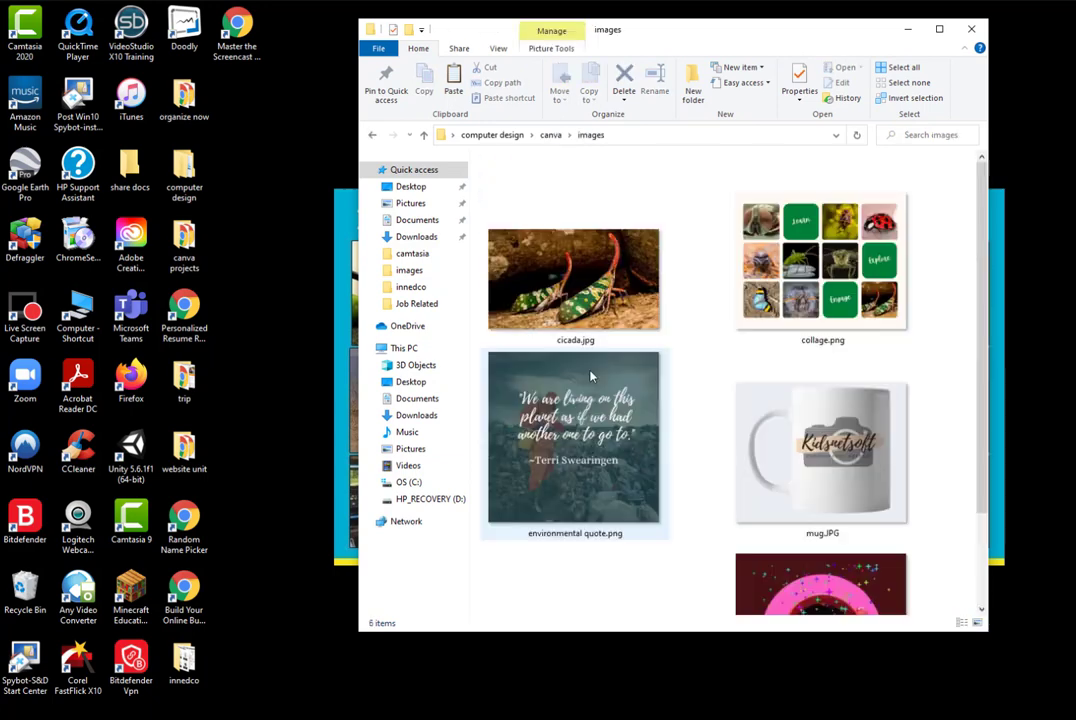
right_click(699, 313)
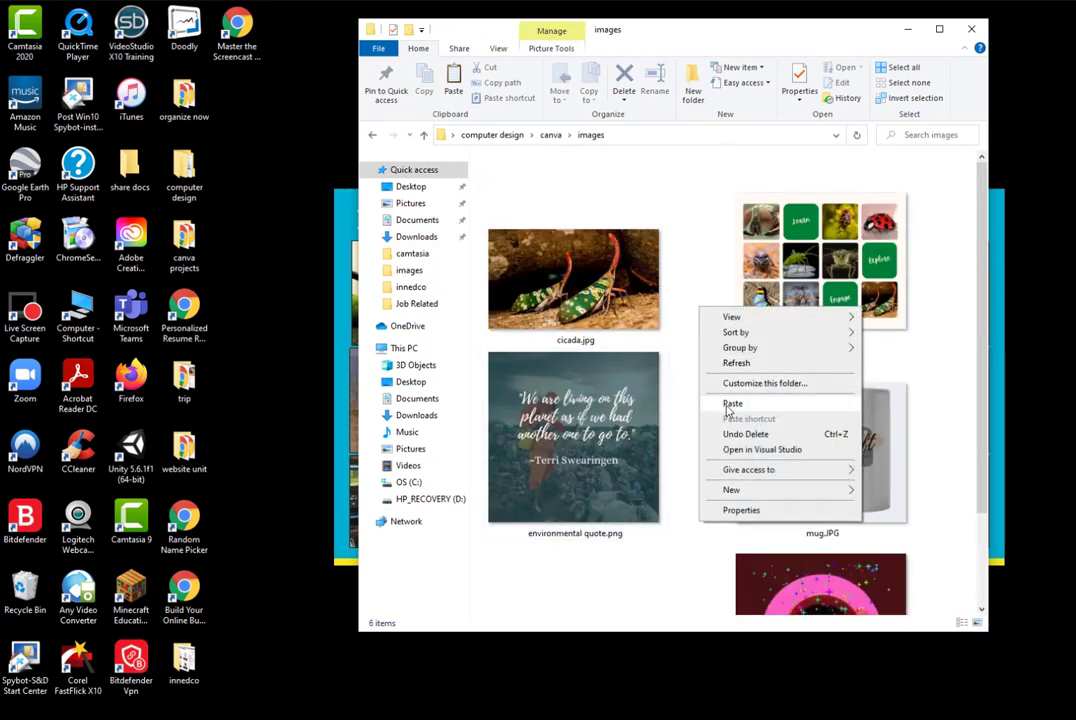
left_click(724, 401)
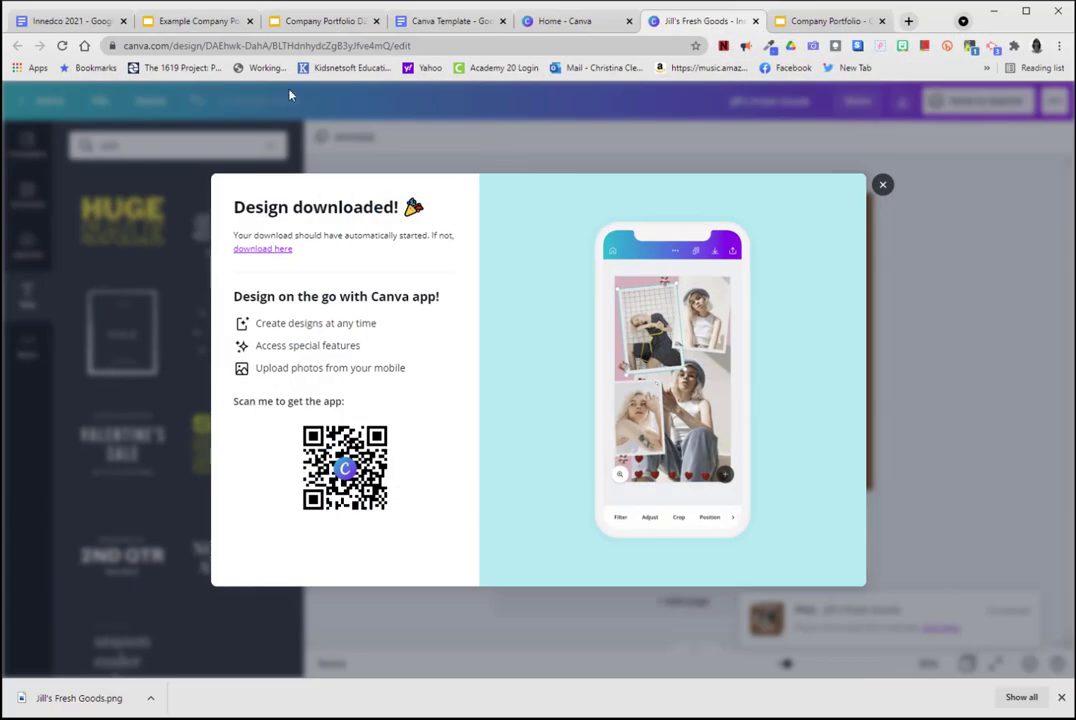
Switch to the Example Company Portfolio presentation in Google Slides.
left_click(197, 21)
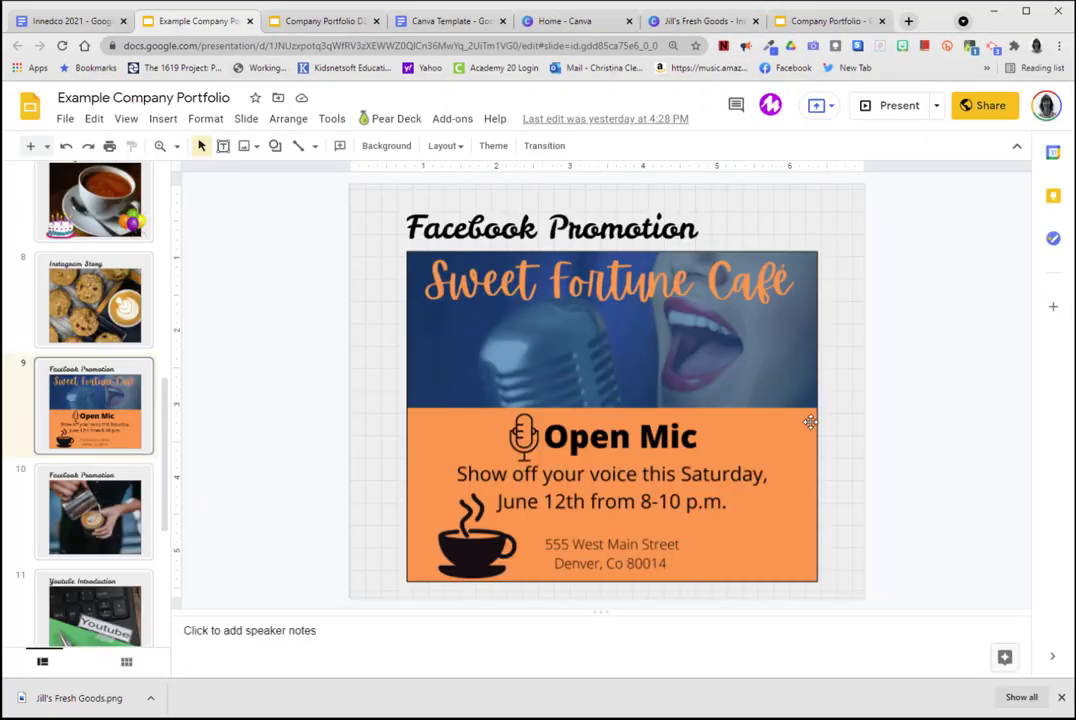